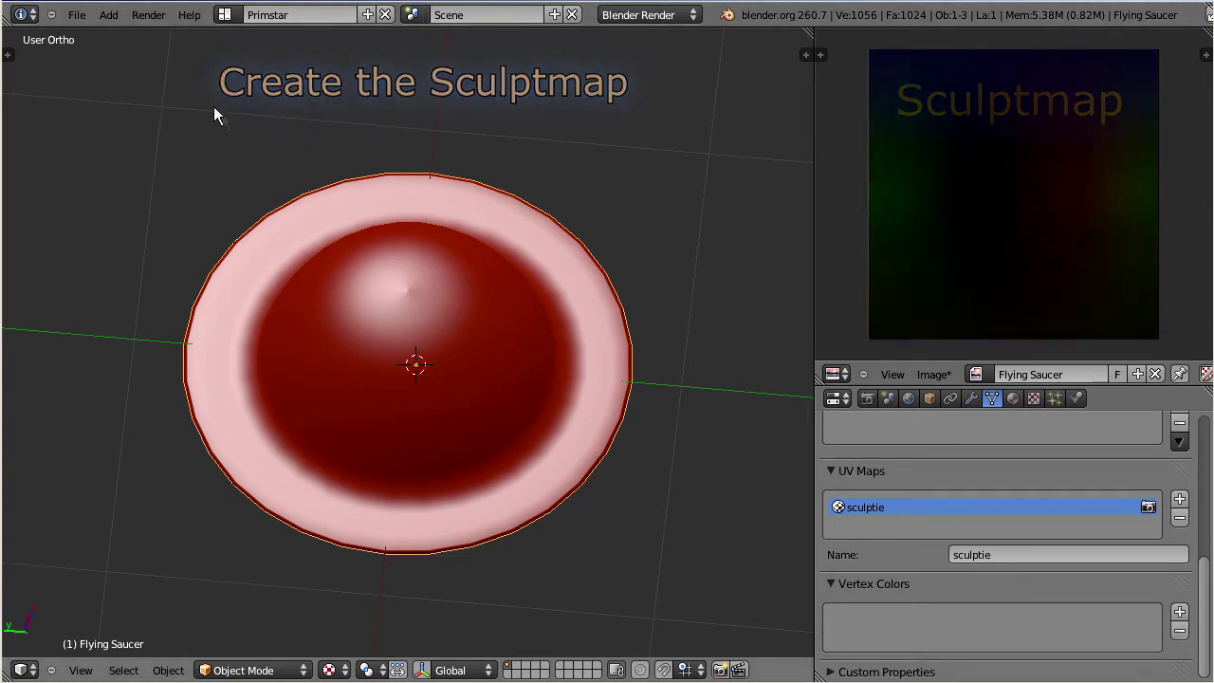
Step: Review the Flying Saucer's Bake Sculpt Maps settings: colour range 100 per axis, Reset Origin ticked
click(148, 14)
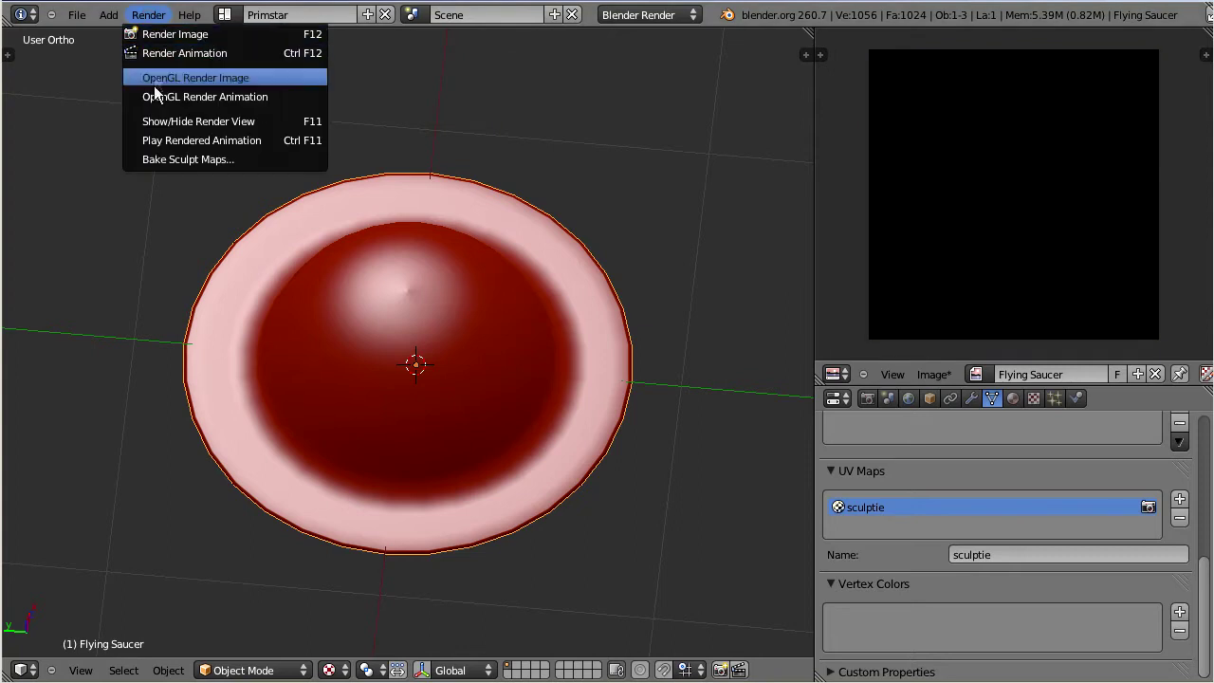
click(138, 161)
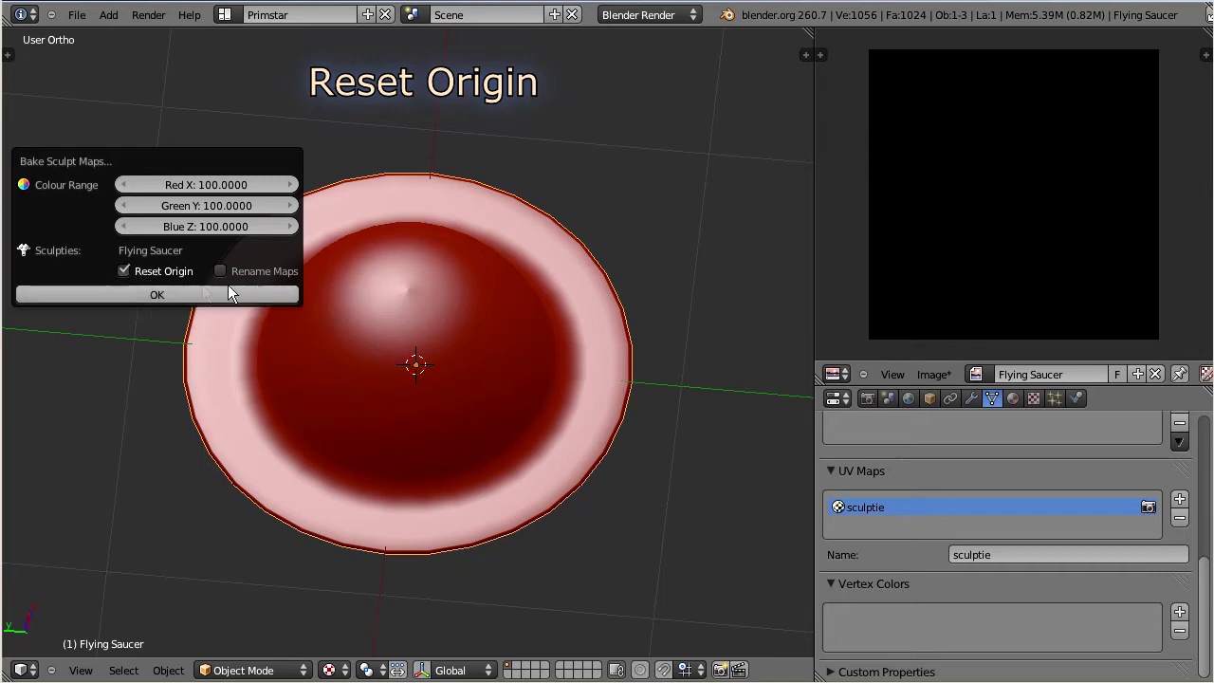
Step: Set the view to Front Ortho on the saucer and reopen the Bake Sculpt Maps options
mouse_move(374, 397)
middle_down()
mouse_move(314, 287)
mouse_move(282, 252)
mouse_move(229, 233)
mouse_move(246, 270)
middle_up()
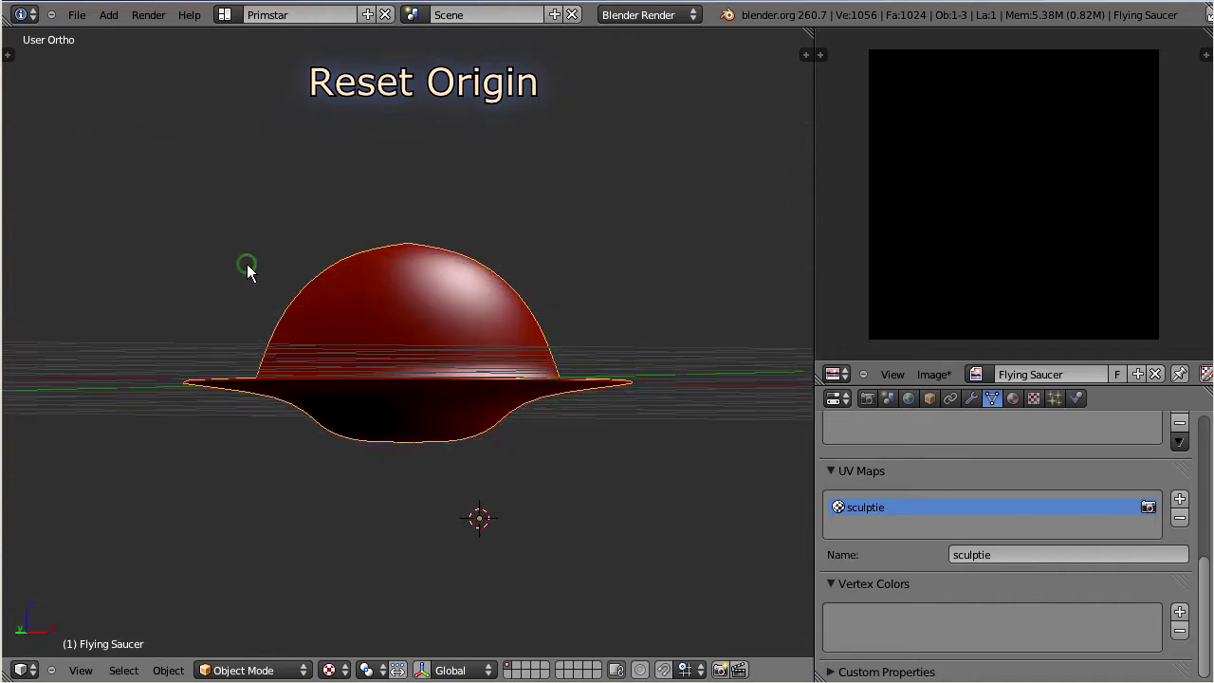
key(KP_1)
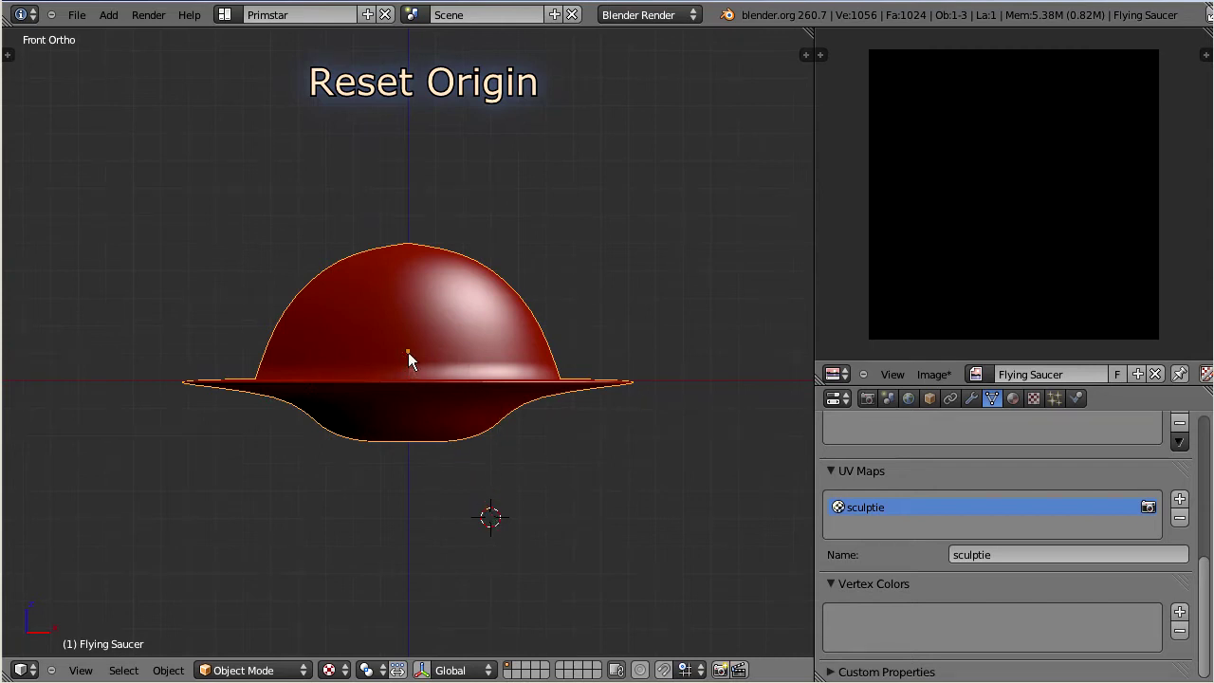
click(148, 14)
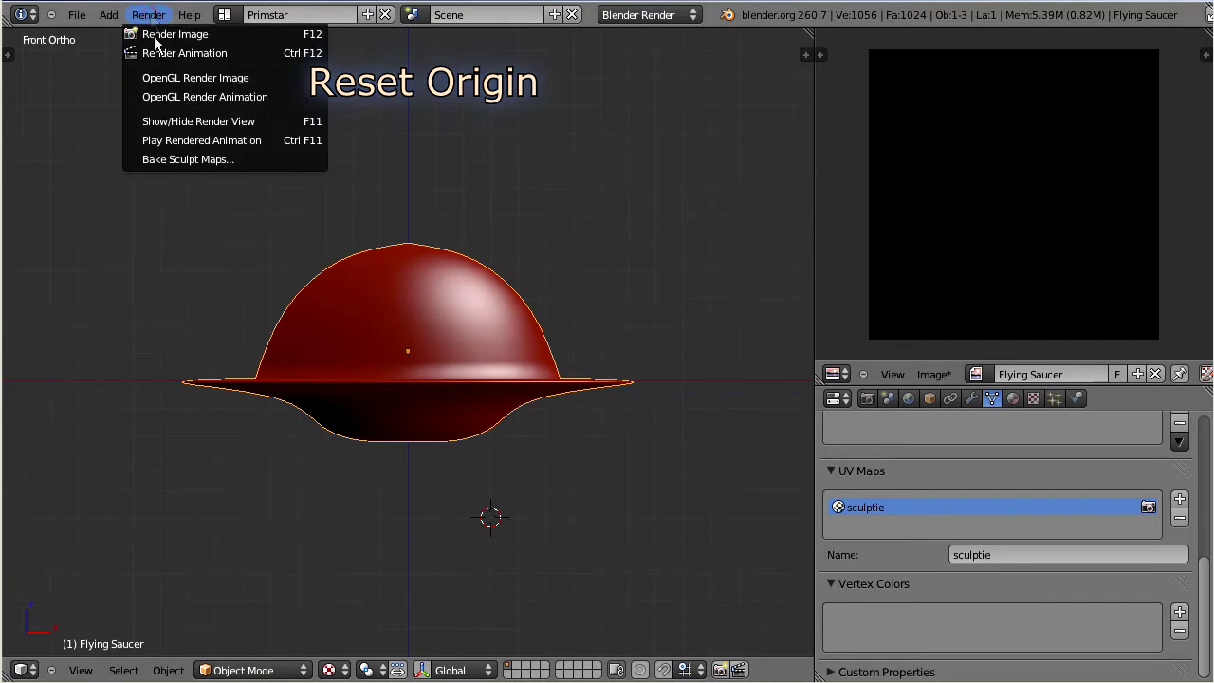
click(168, 160)
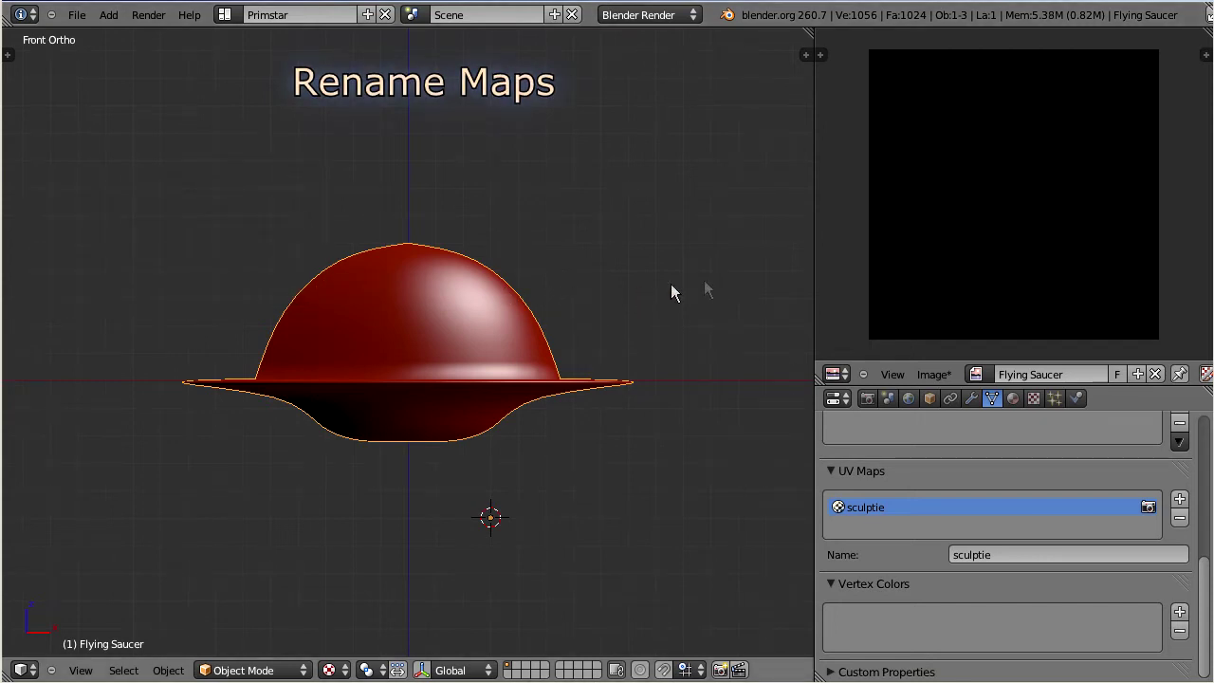
Step: Rename the Flying Saucer image to 'unreasonable name'
click(1047, 374)
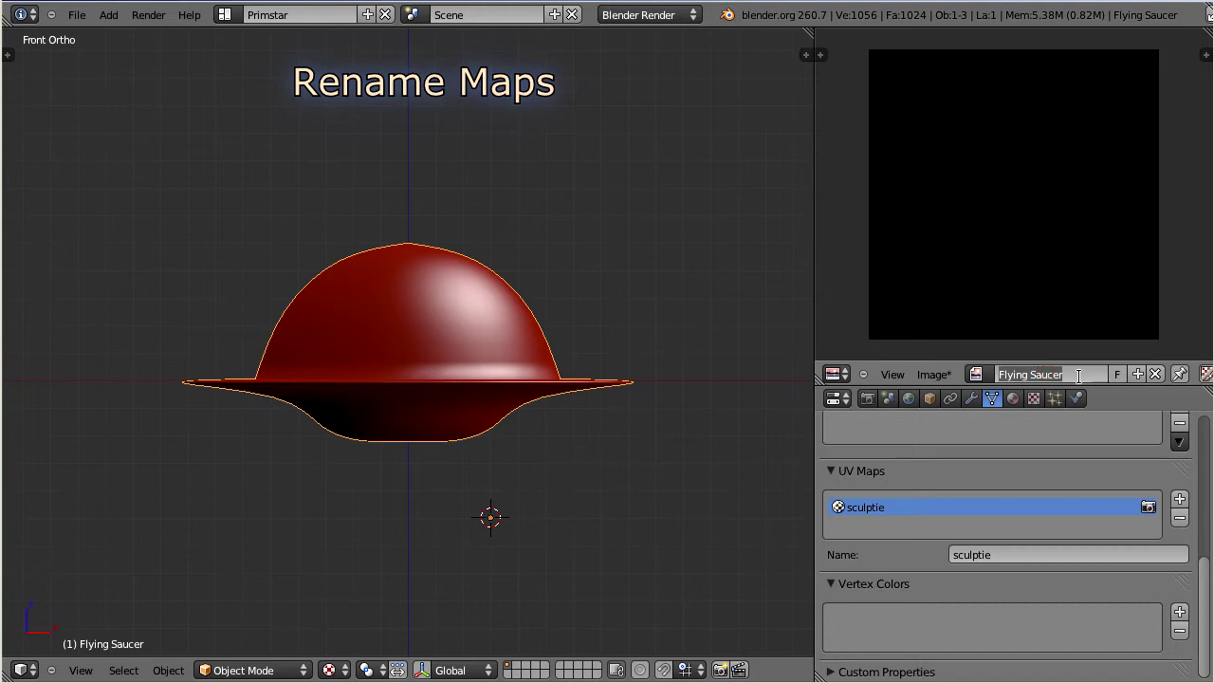
text(unreaso)
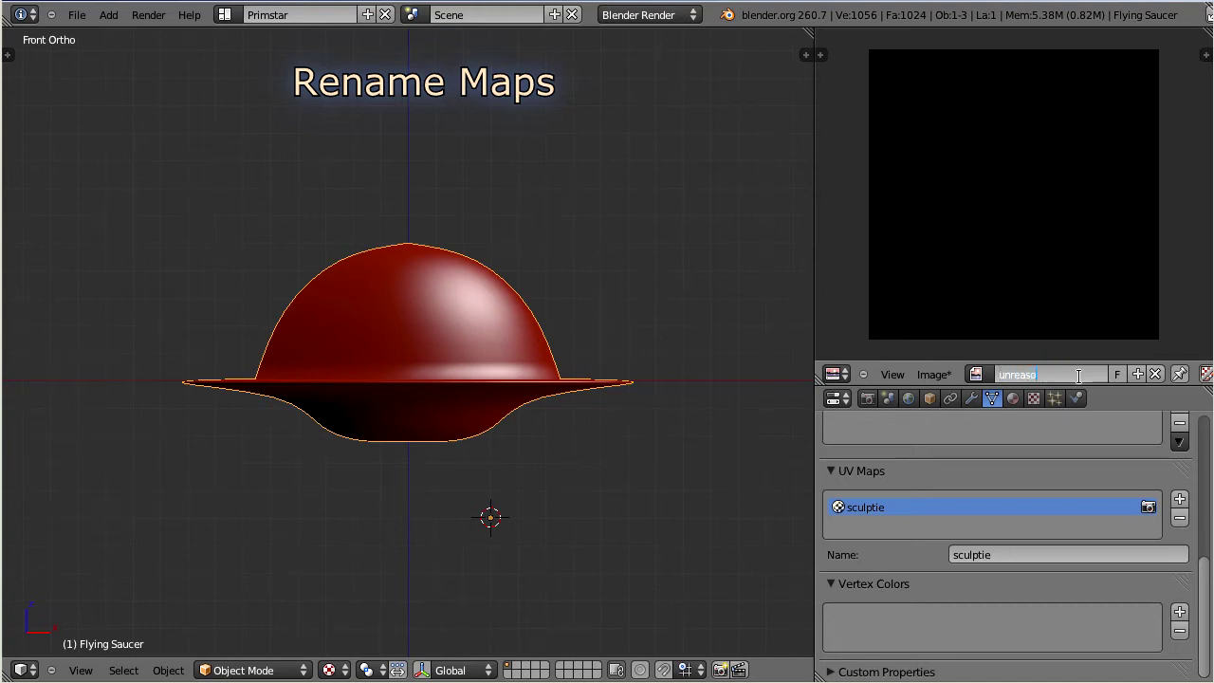
text(nable name)
key(Return)
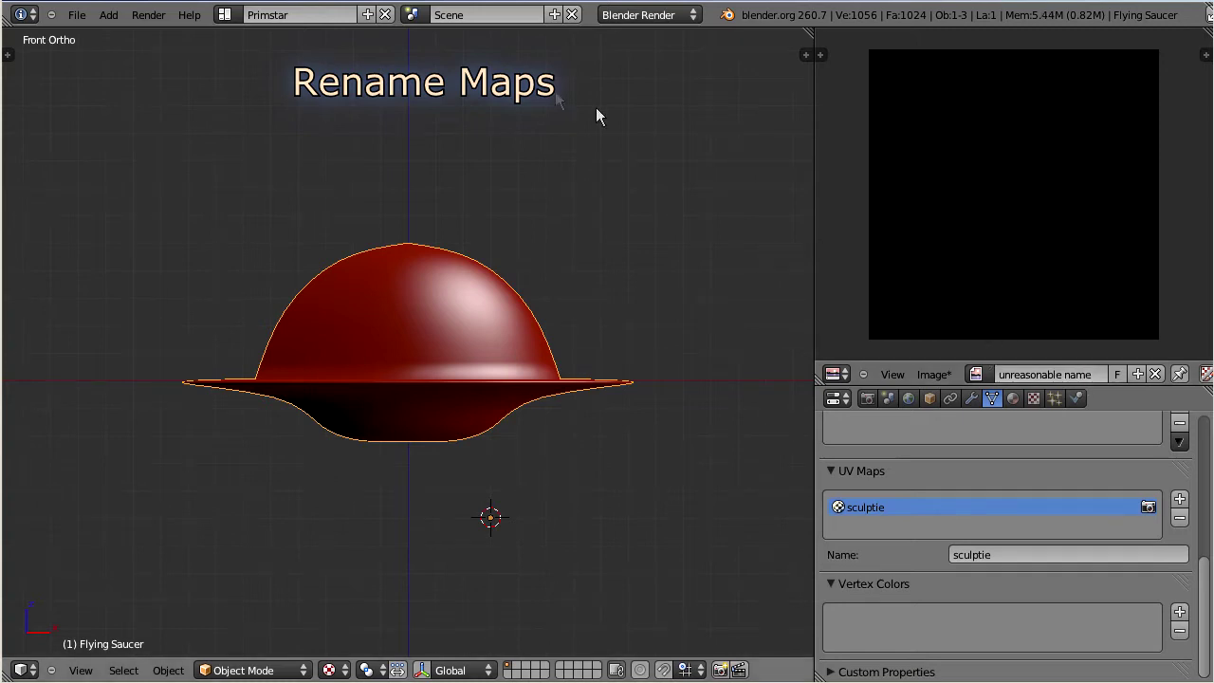
Step: Bake the sculpt map with Rename Maps enabled, restoring the image name to Flying Saucer
click(147, 14)
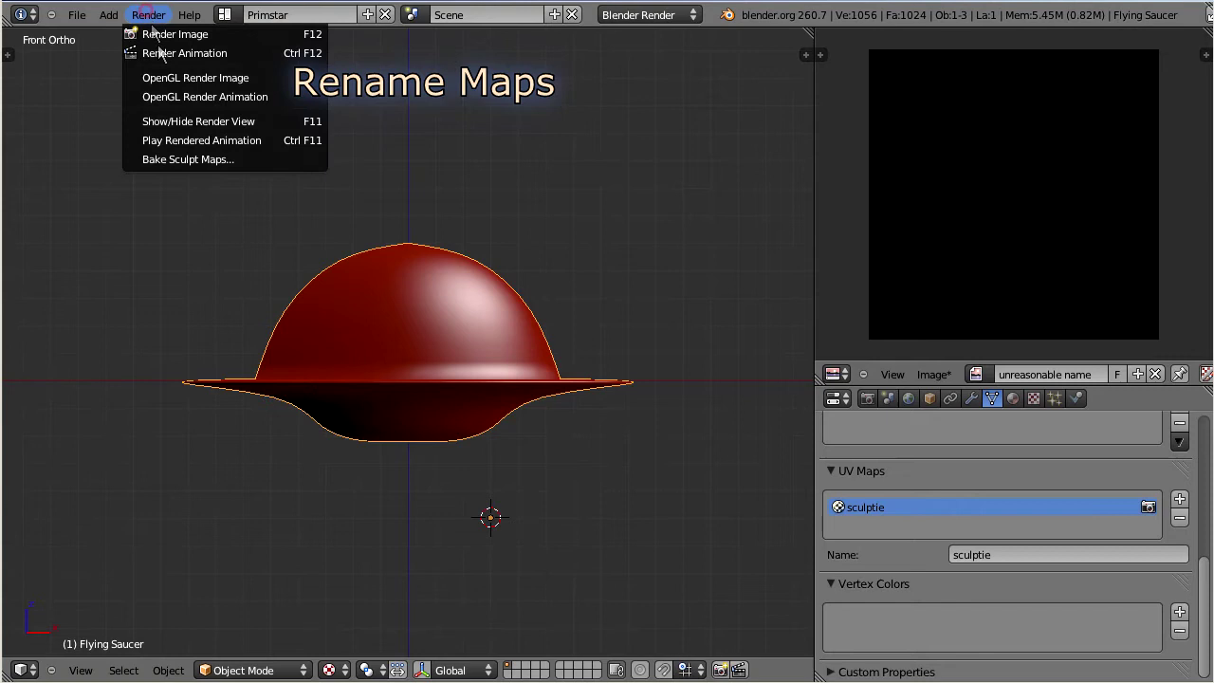
click(190, 160)
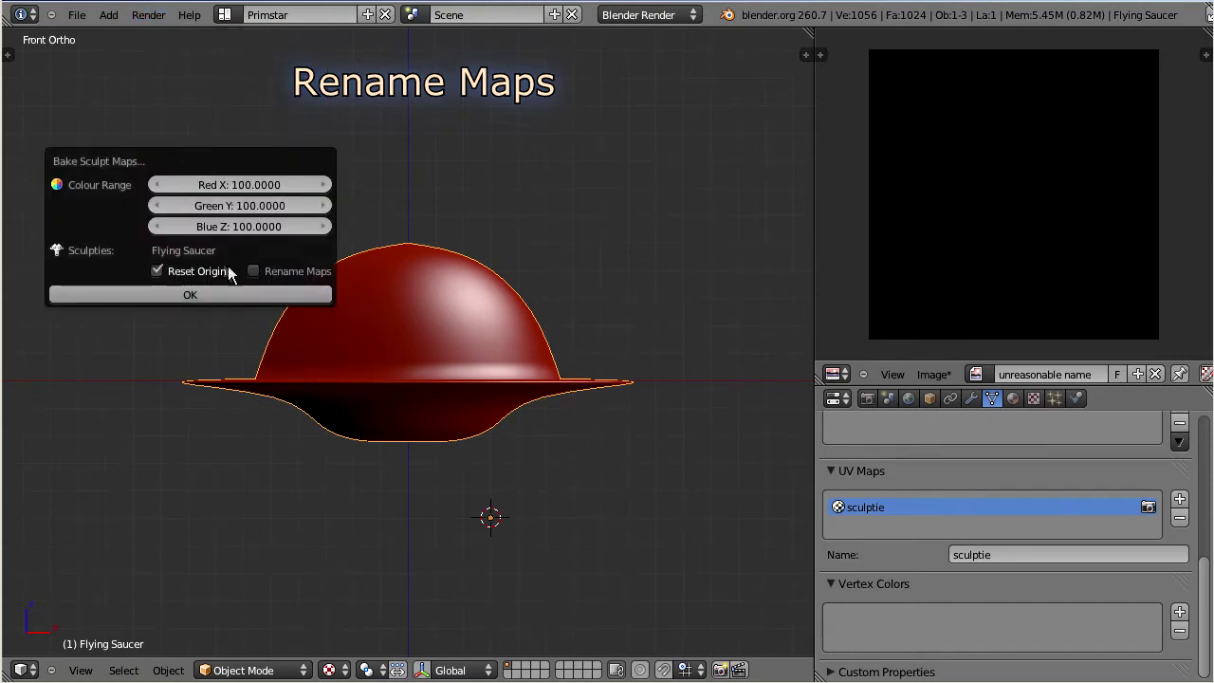
click(253, 271)
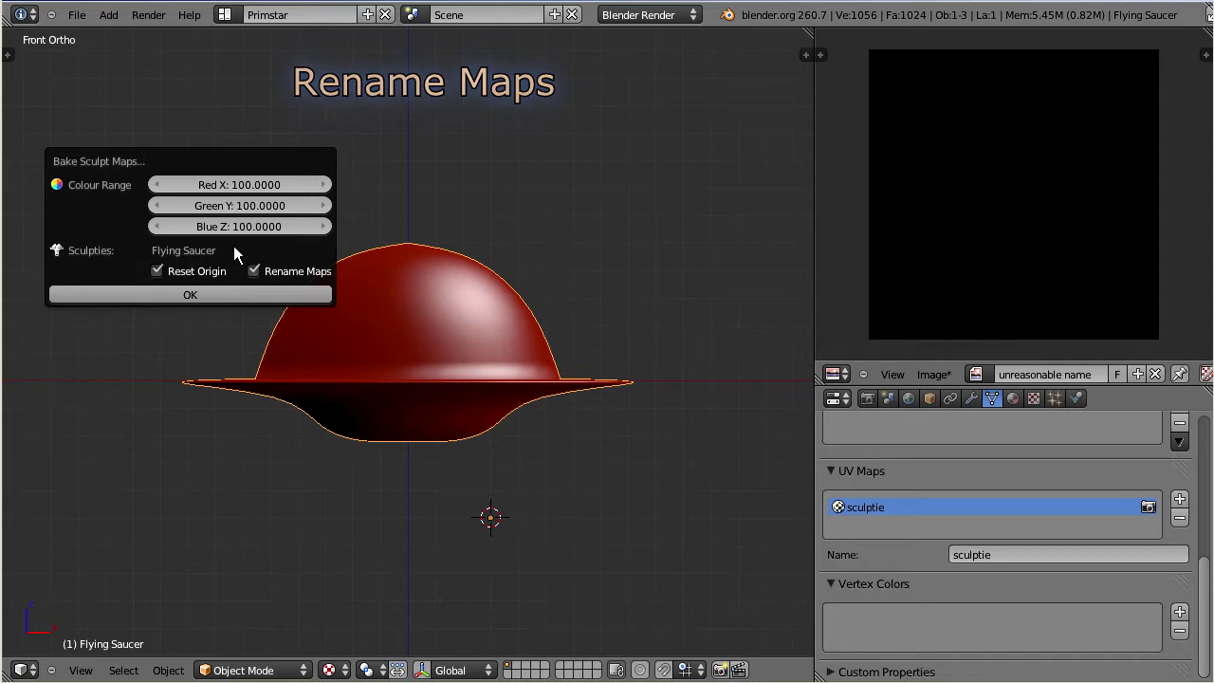
click(232, 294)
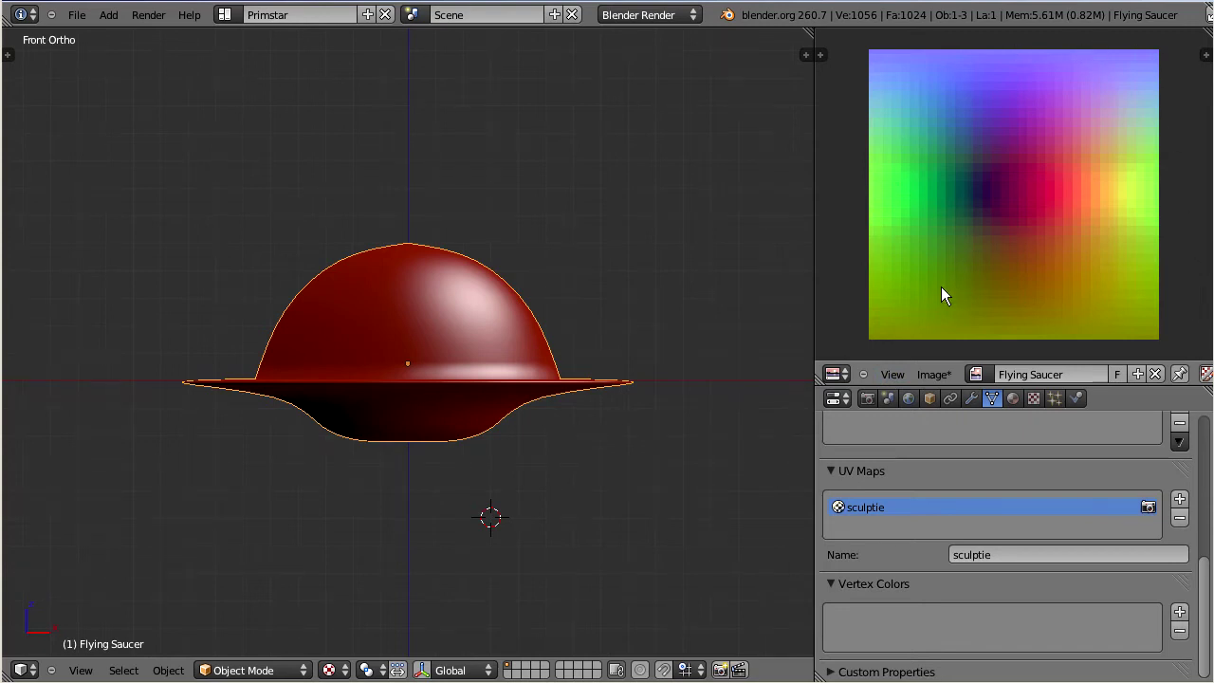
click(931, 375)
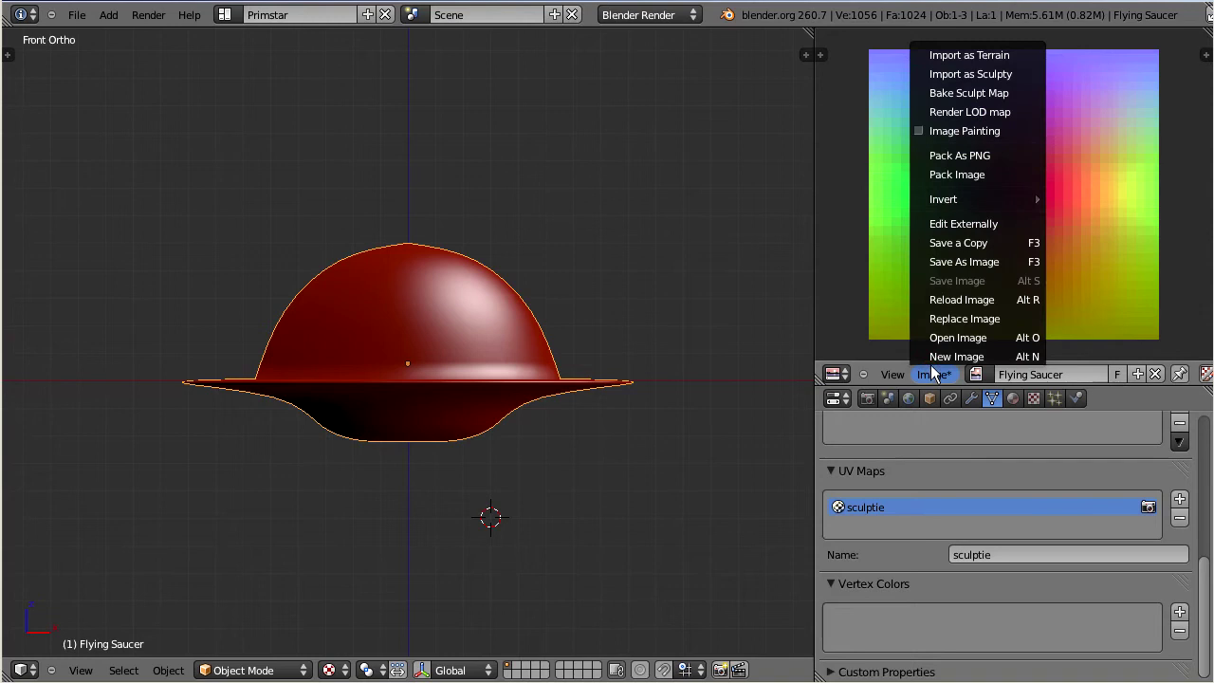
click(960, 264)
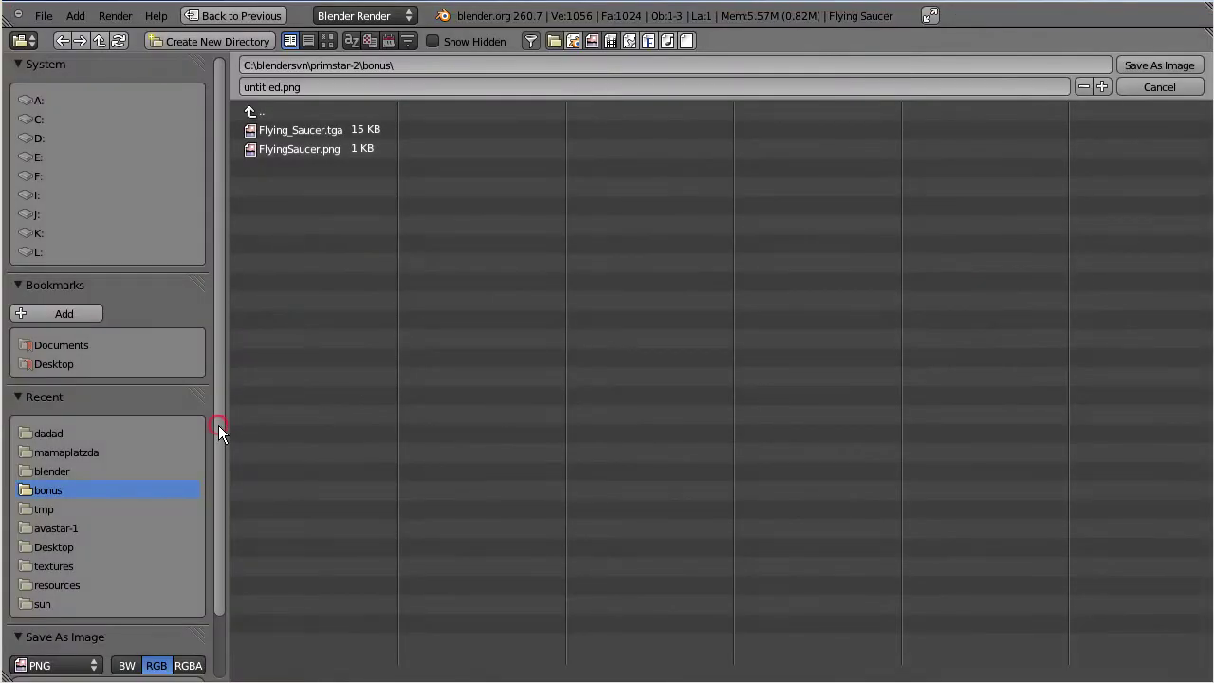
drag(218, 425, 224, 523)
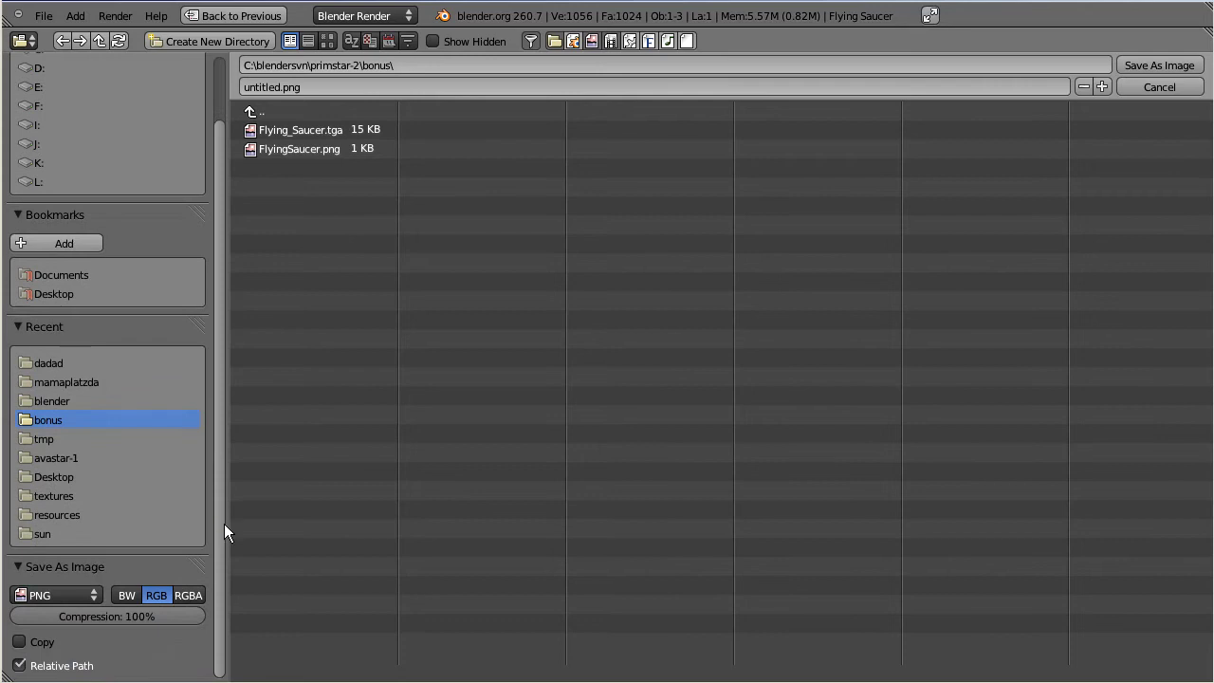
click(91, 592)
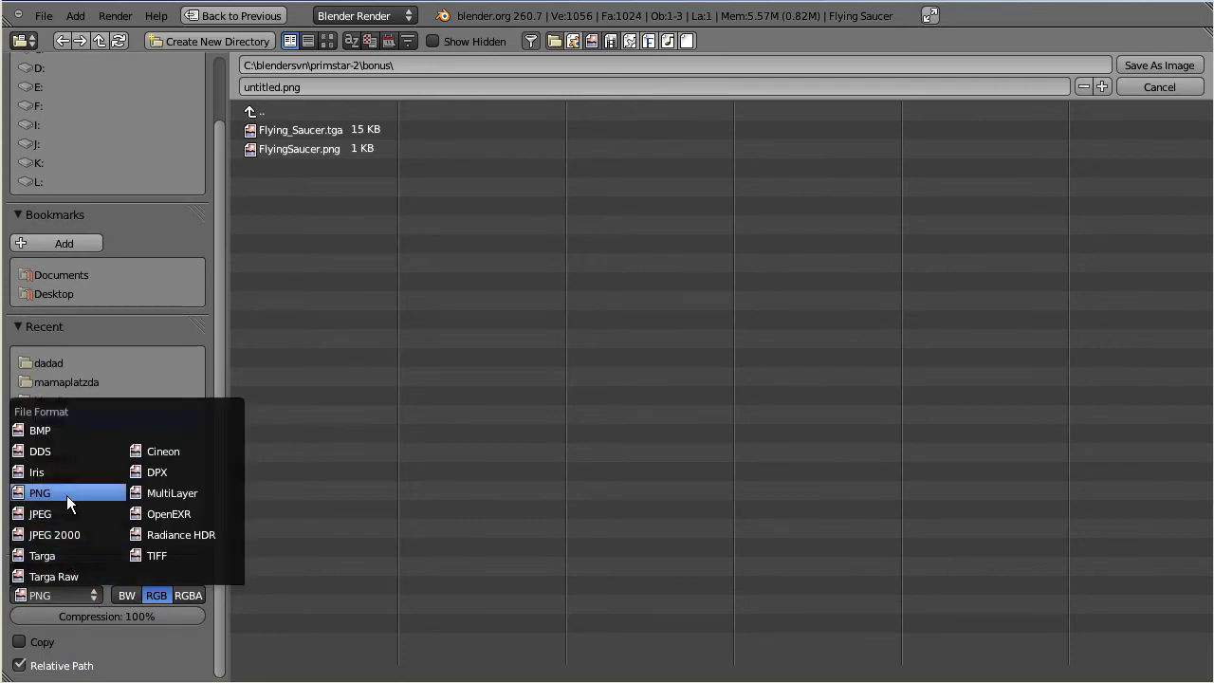
click(104, 495)
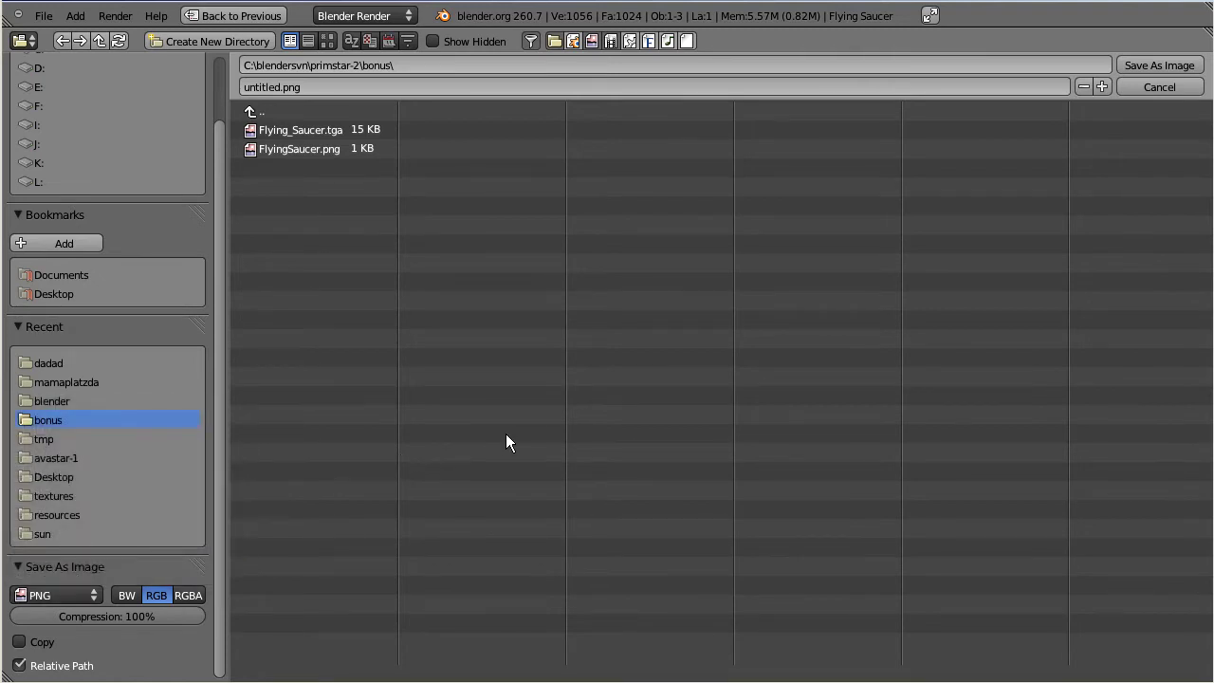
click(1147, 88)
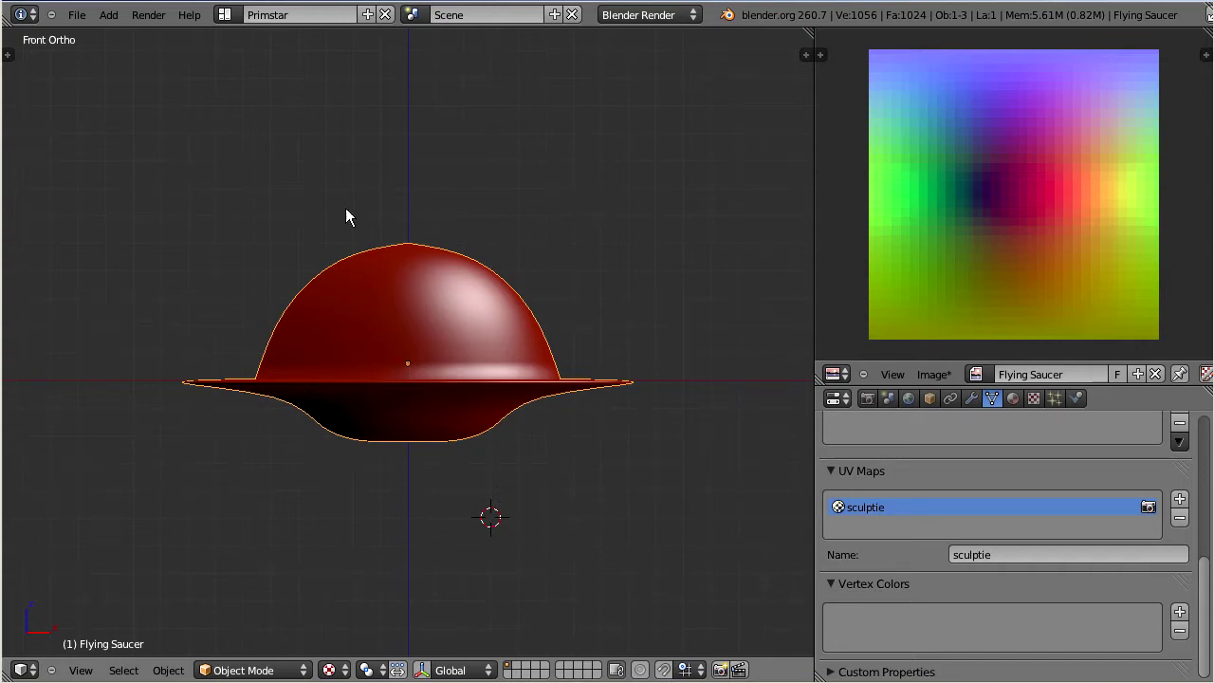
Step: Reopen the Bake Sculpt Maps options and tick Rename Maps, leaving the image name unchanged
click(151, 15)
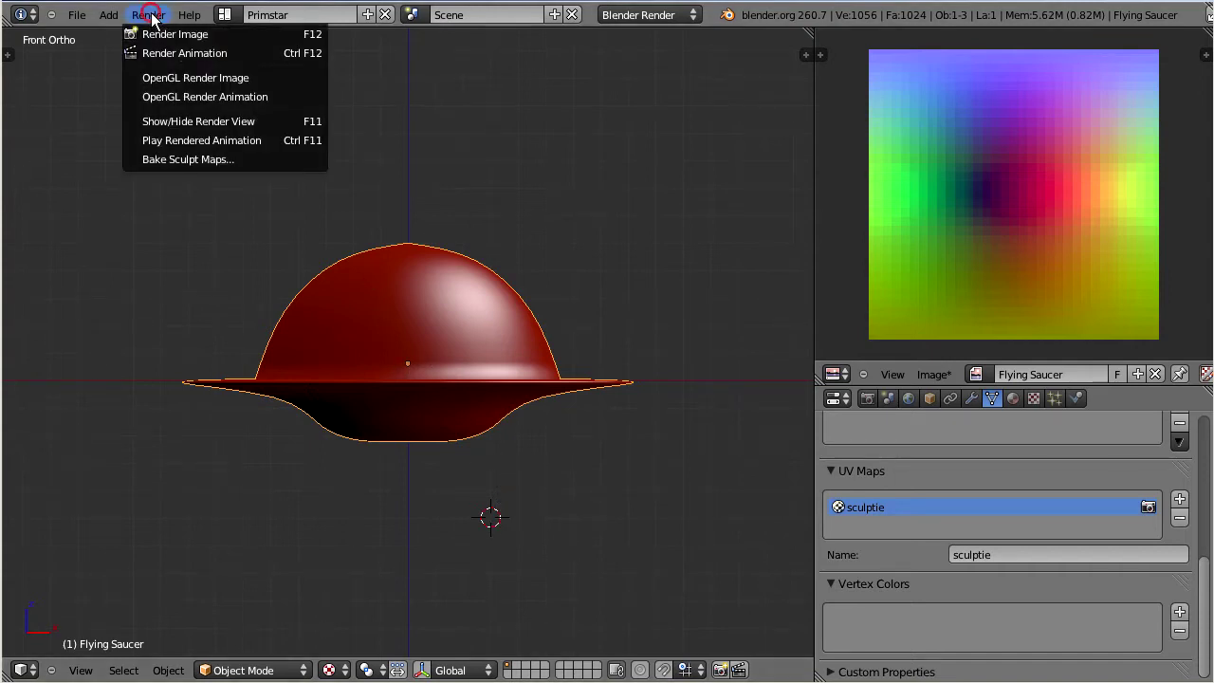
click(234, 159)
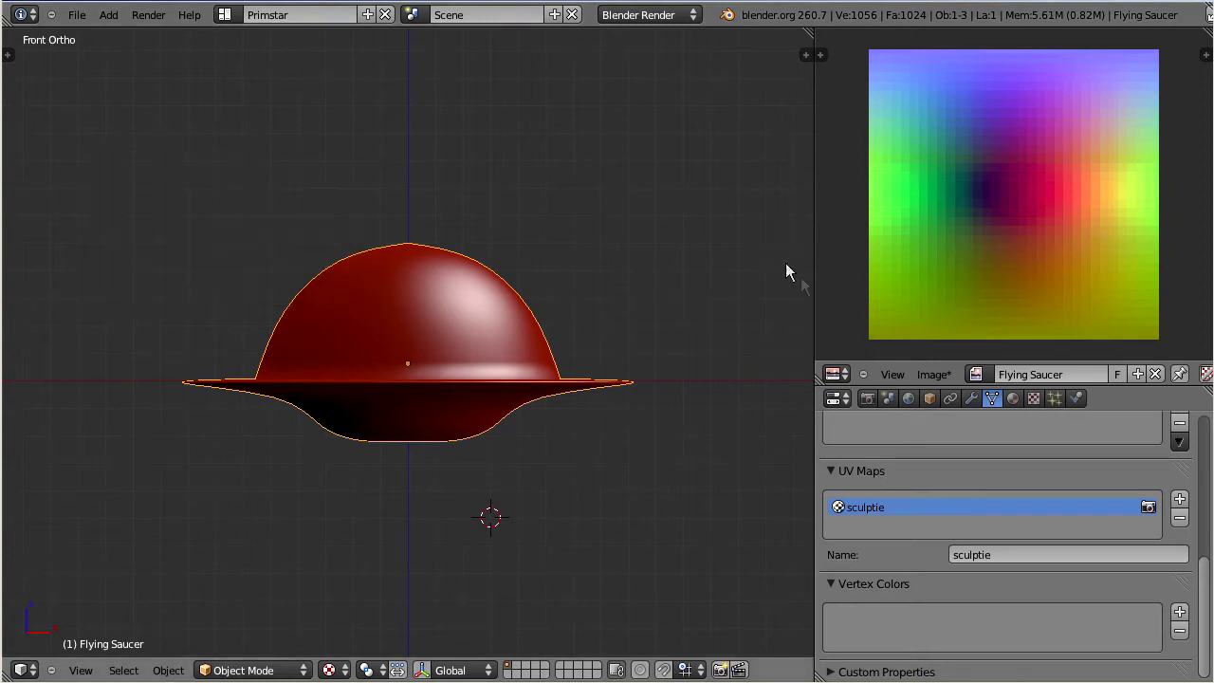
click(1072, 379)
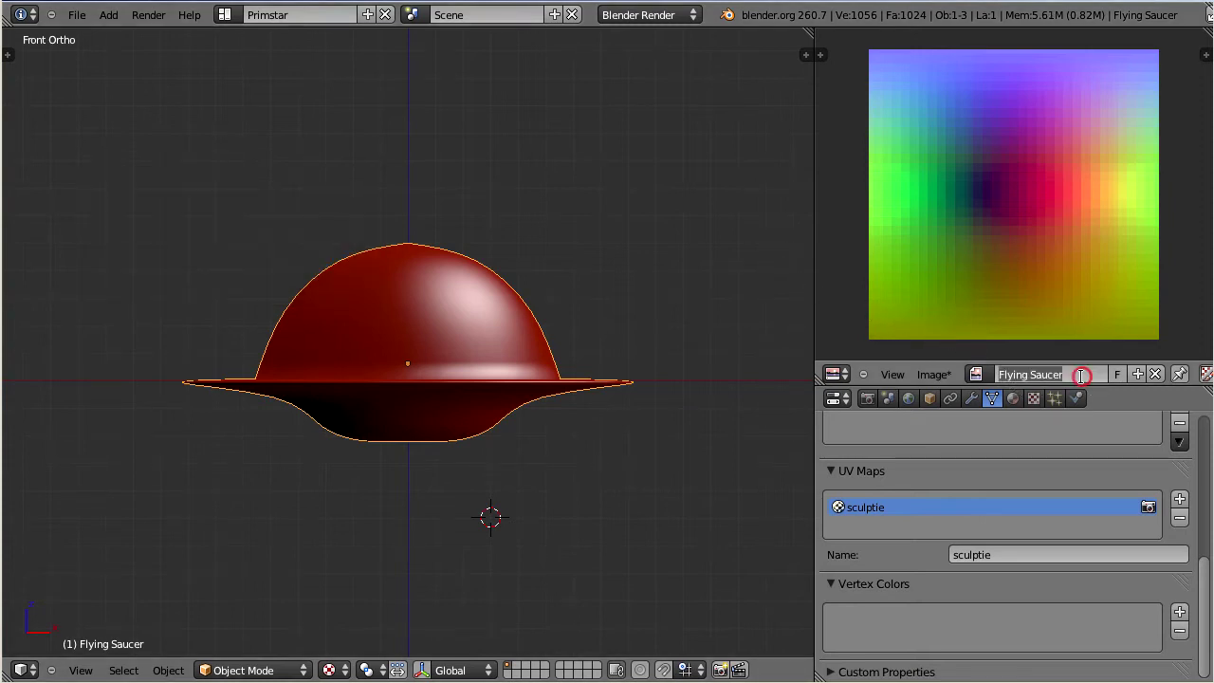
click(154, 17)
click(190, 159)
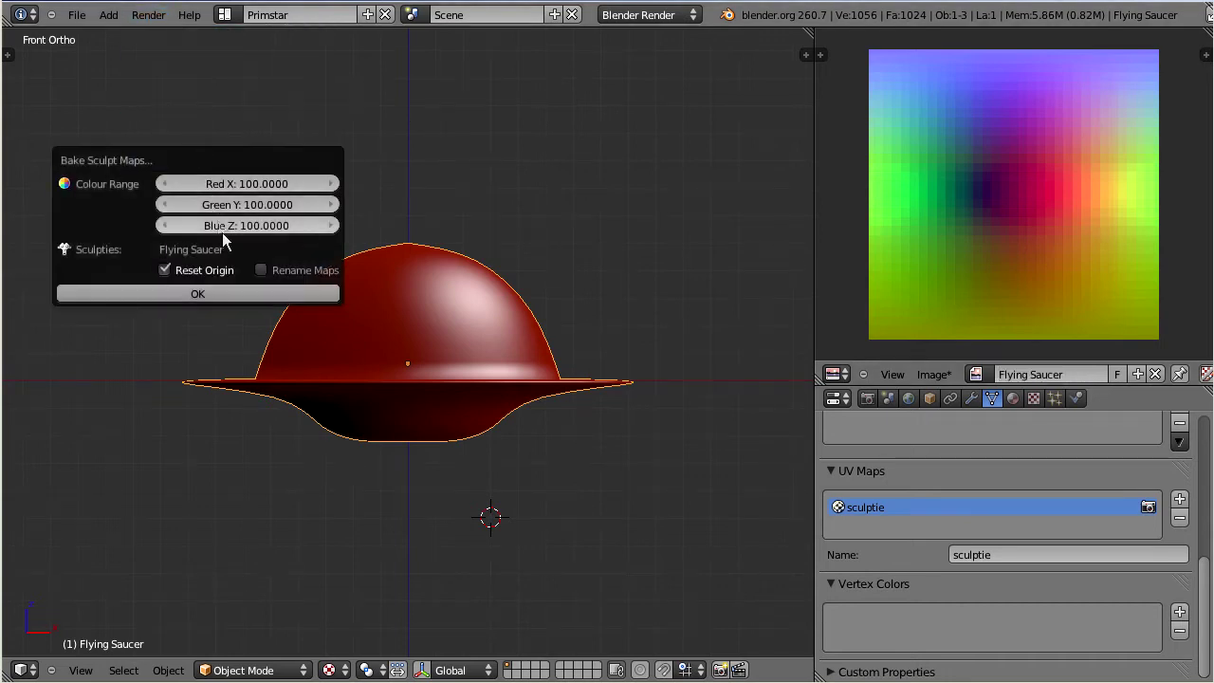
click(261, 271)
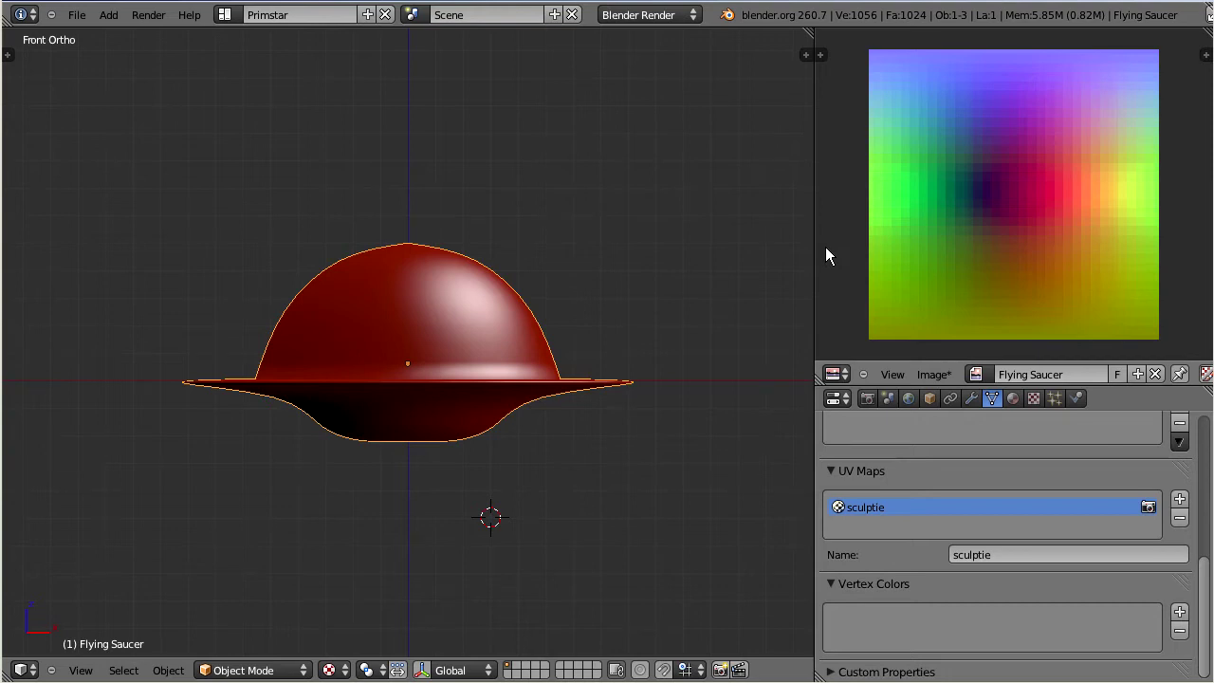
Step: Show the saucer's dimensions (1.636 × 1.636 × 0.719) and the scene's Units settings, currently None
click(808, 55)
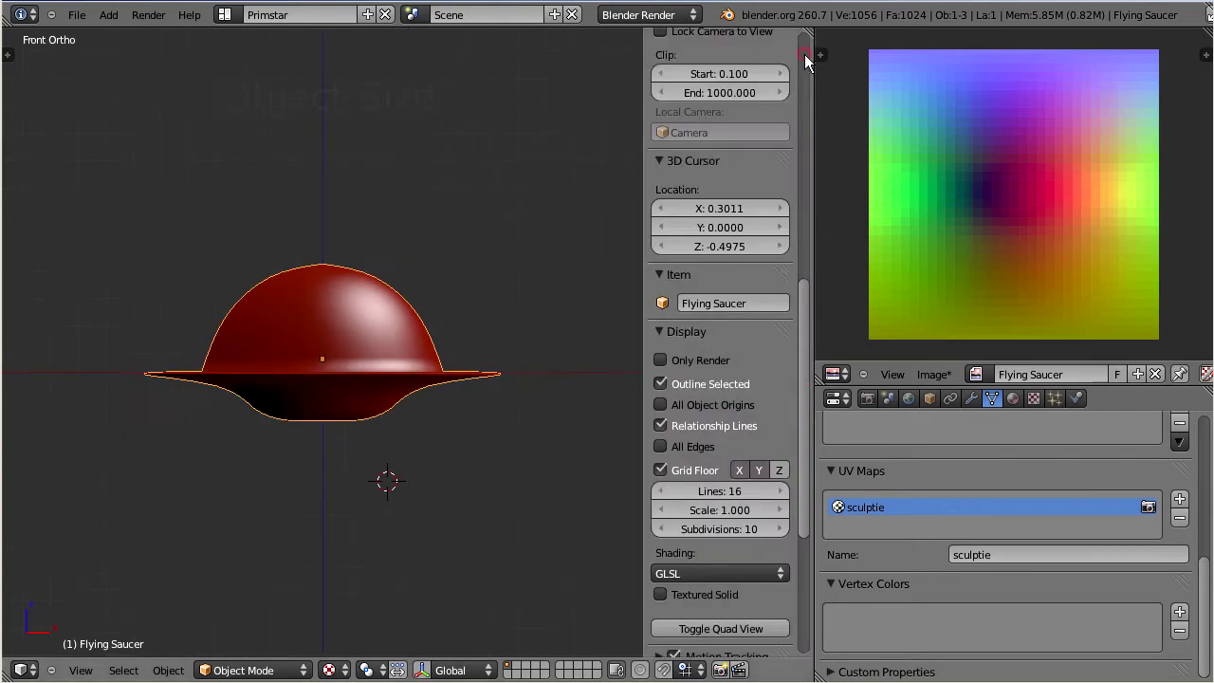
drag(802, 349, 786, 91)
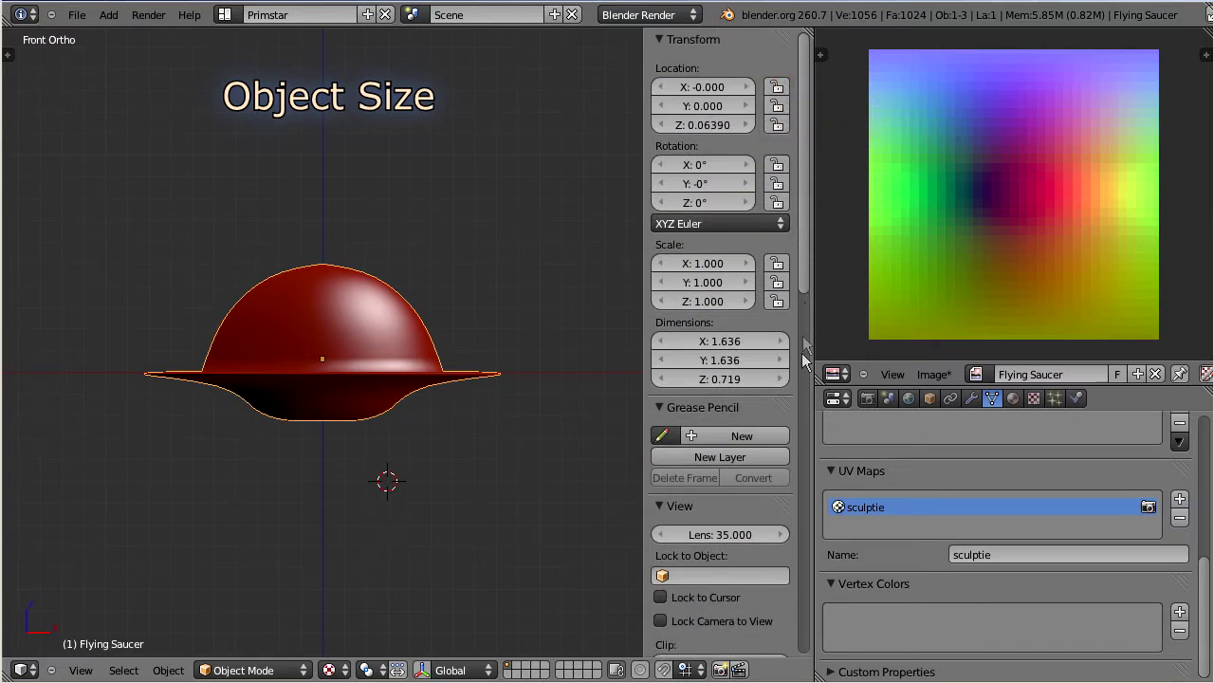
click(887, 398)
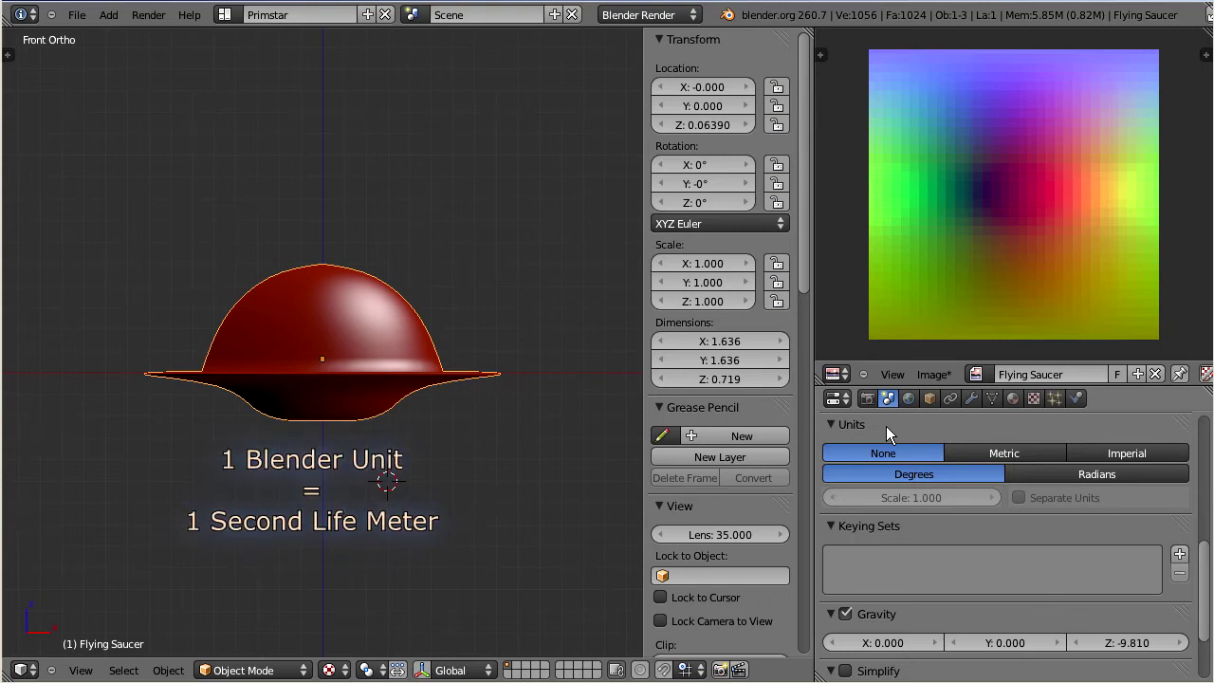
Step: Switch scene units to Metric and scale the saucer to 5.741 × 5.741 × 2.523 mm
click(969, 453)
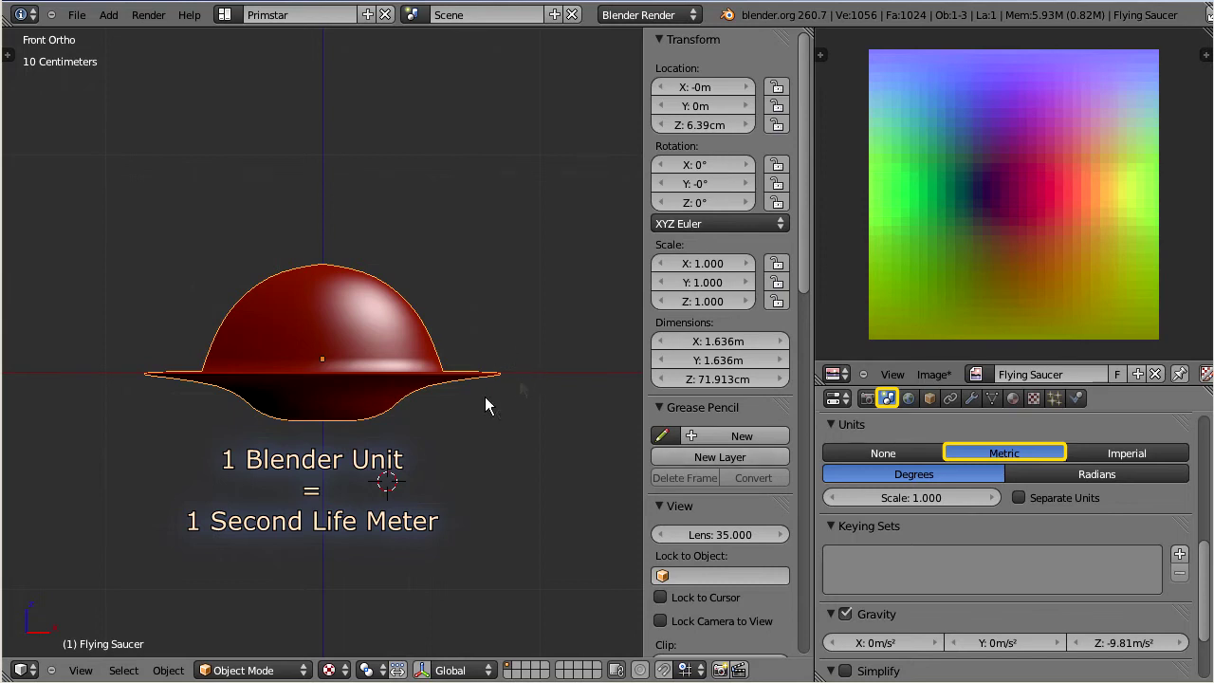
key(s)
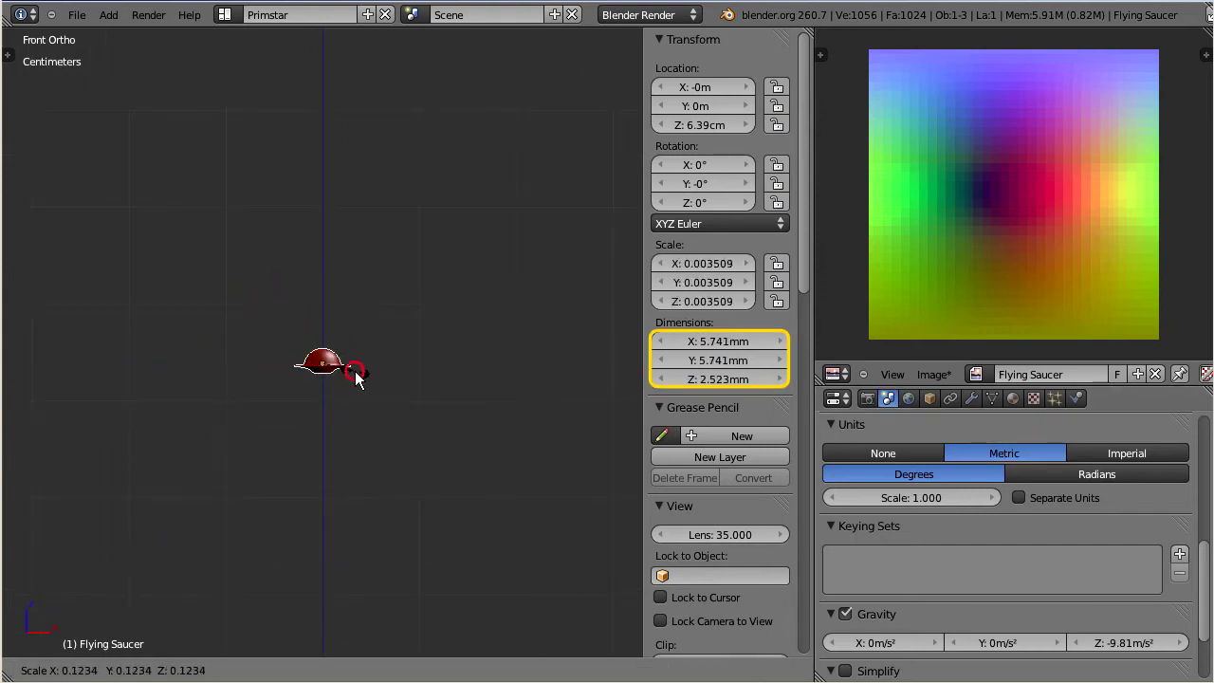
click(356, 378)
scroll(396, 402, up, 3)
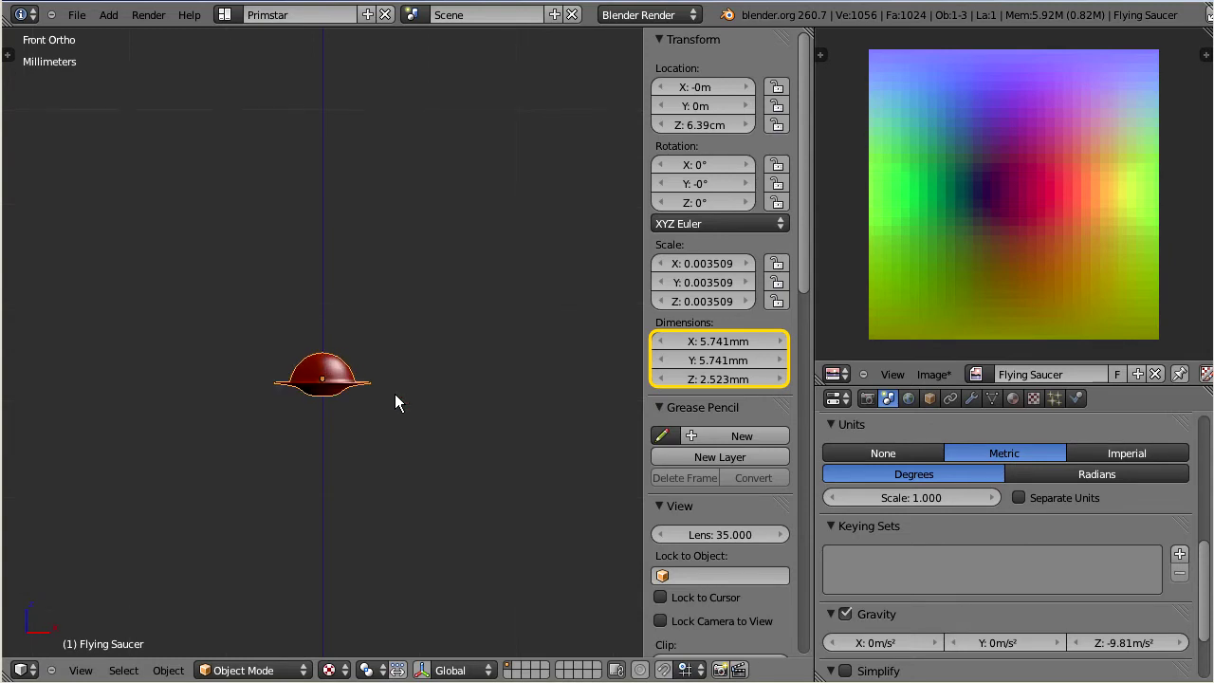
key(KP_Decimal)
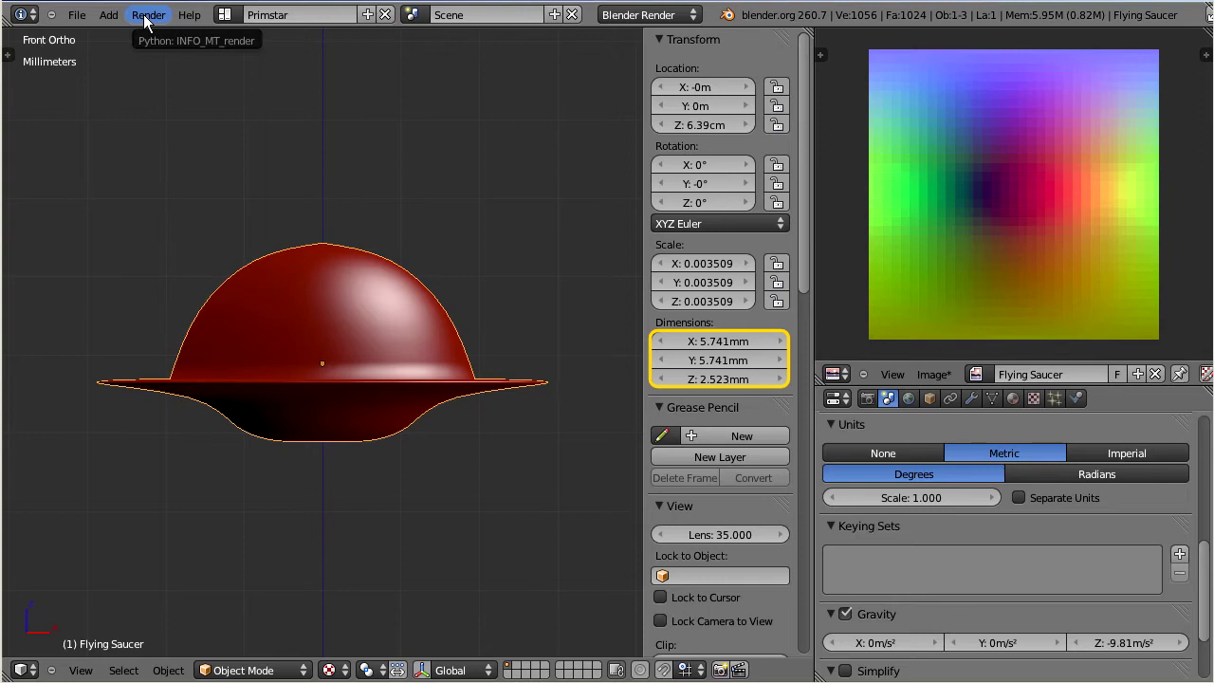
click(146, 15)
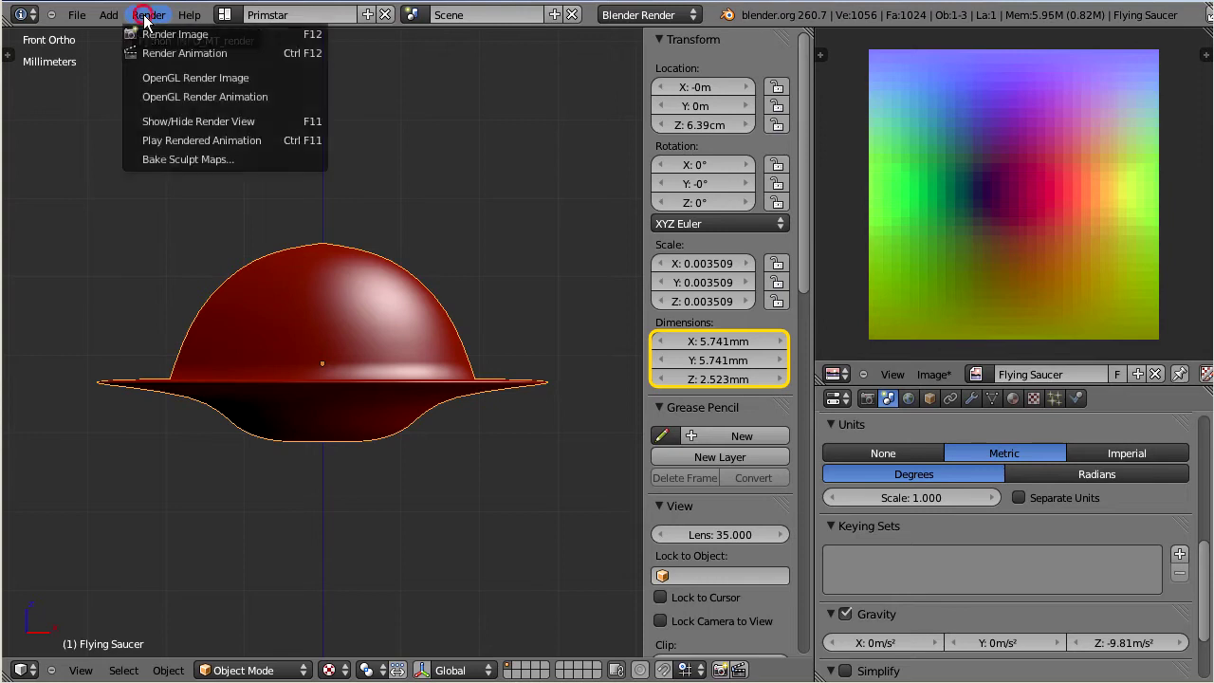
Step: Bake the sculpt map with Red/Green/Blue at 100 and Reset Origin checked
click(157, 161)
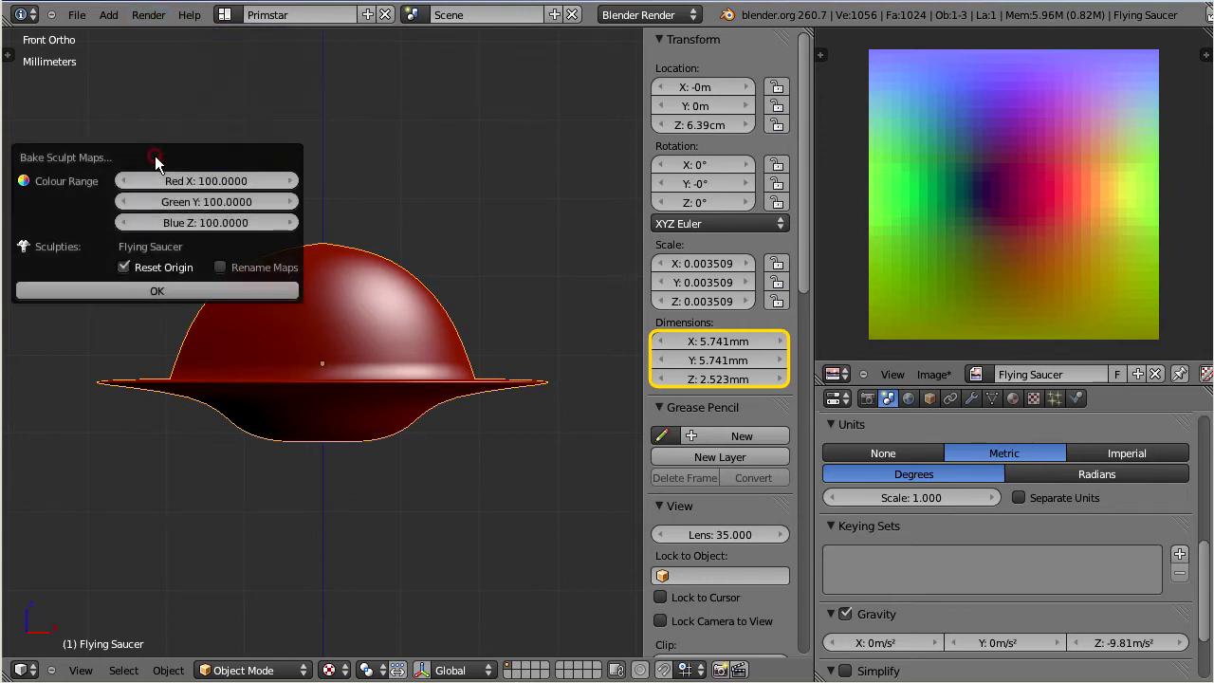
click(128, 291)
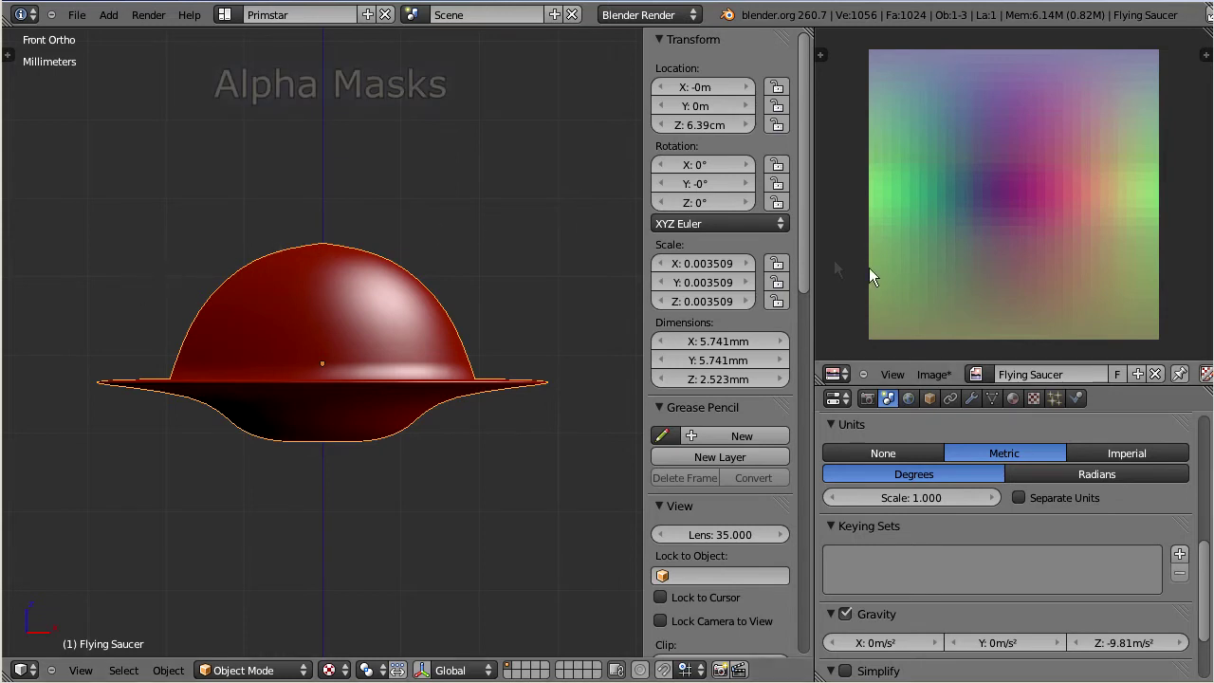
Step: Switch the image editor to alpha display so only the saucer silhouette shows over transparency
middle_drag(1039, 365, 866, 376)
click(1085, 374)
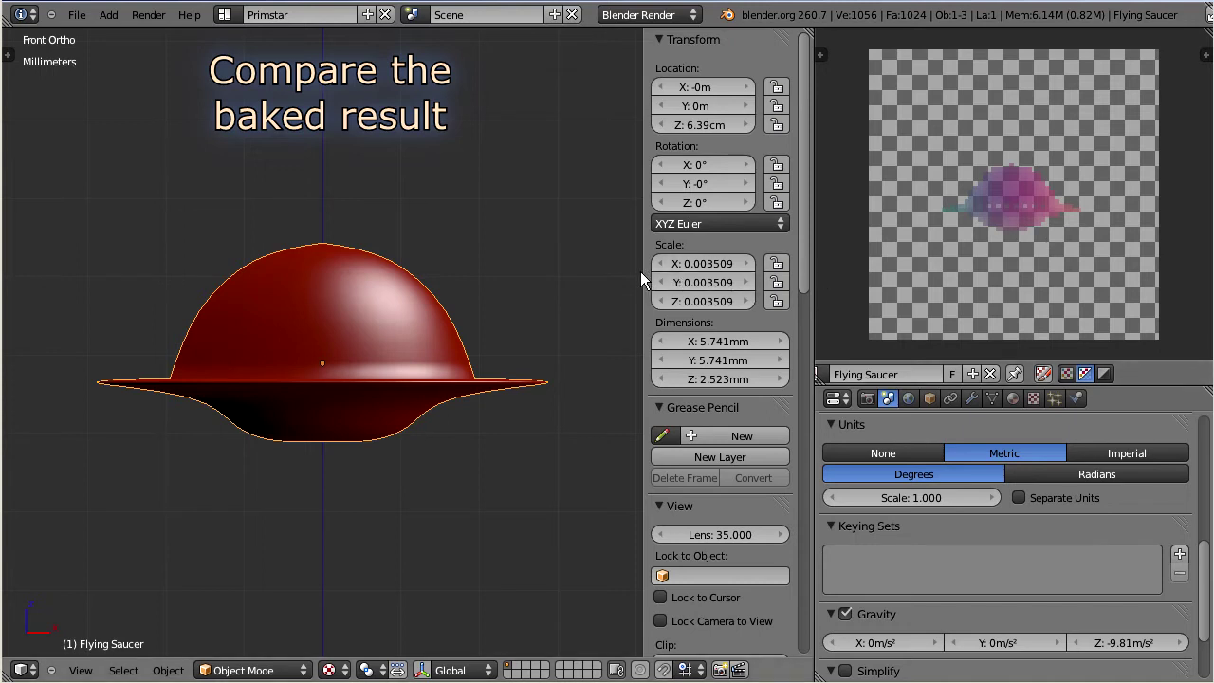
Step: Close the sidebar, pan the saucer left, and place the 3D cursor in empty space beside it
drag(641, 271, 805, 276)
scroll(458, 340, down, 2)
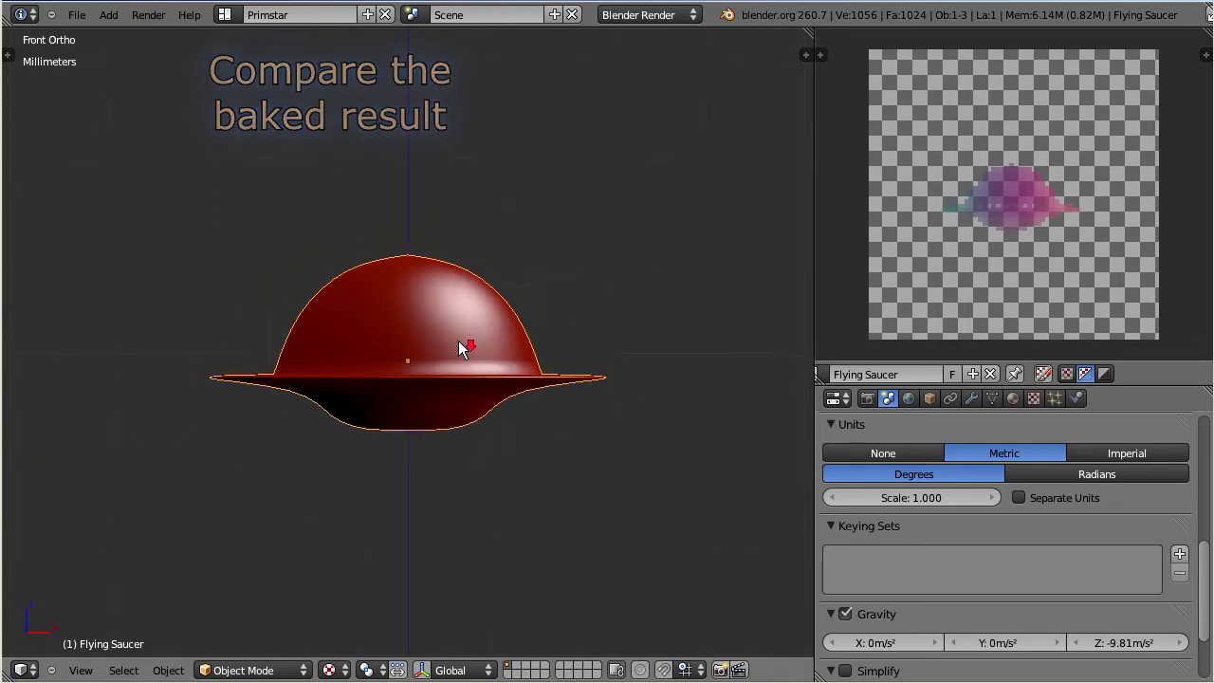
scroll(458, 343, down, 4)
shift+middle_drag(458, 351, 245, 346)
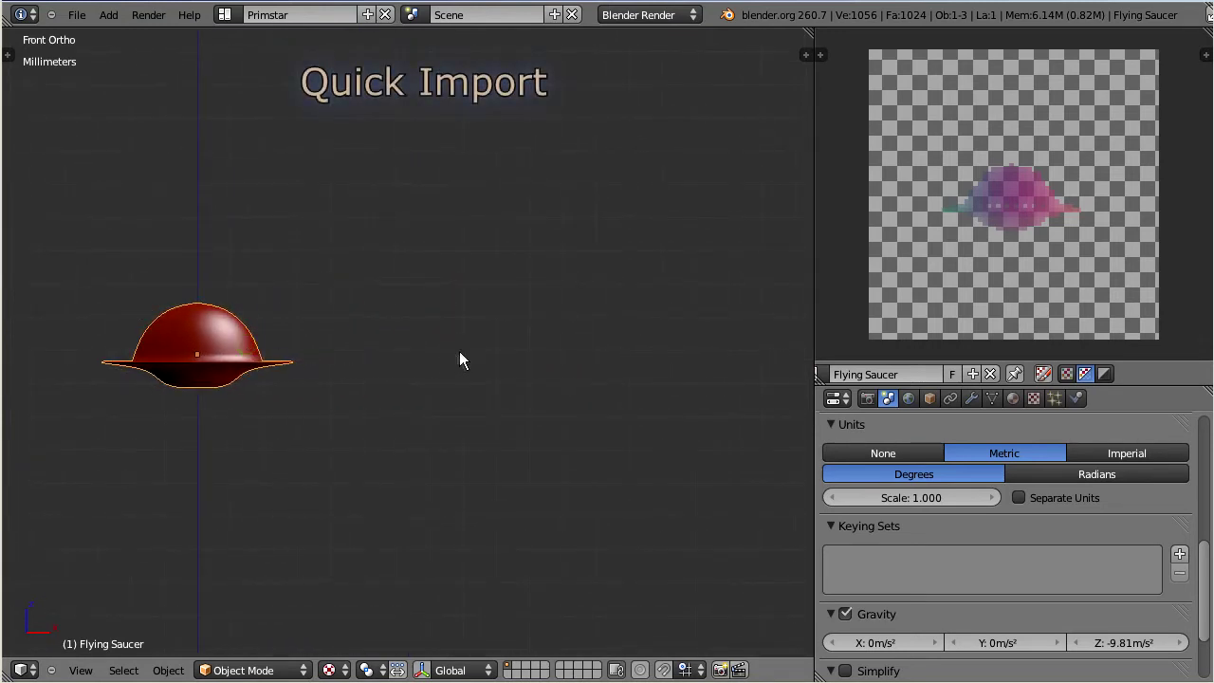
click(462, 350)
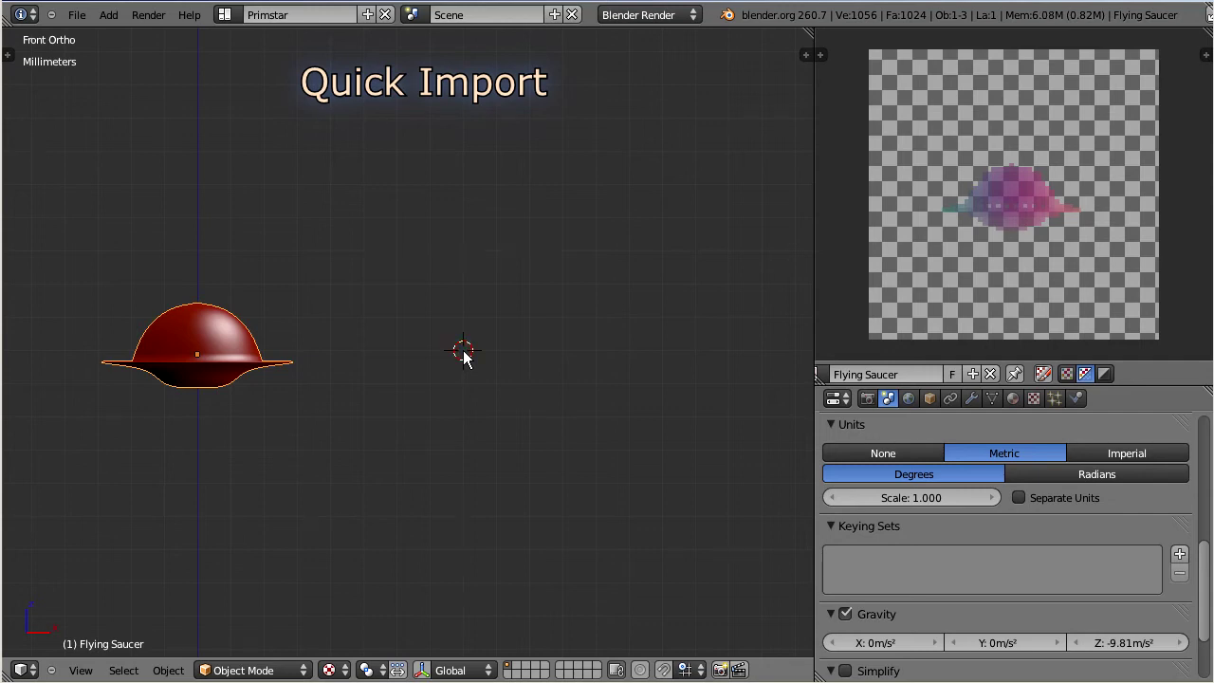
scroll(841, 370, up, 5)
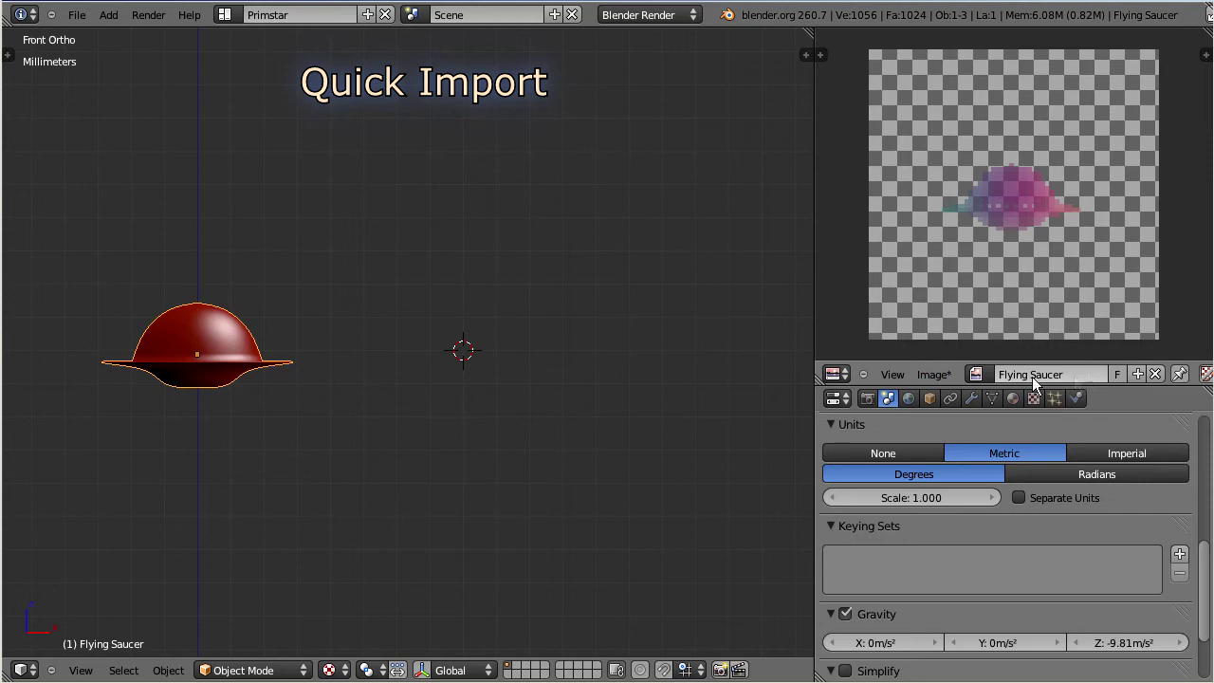
Step: Import the baked map as a new sculpty, Flying Saucer.002, and return to Object Mode
click(924, 375)
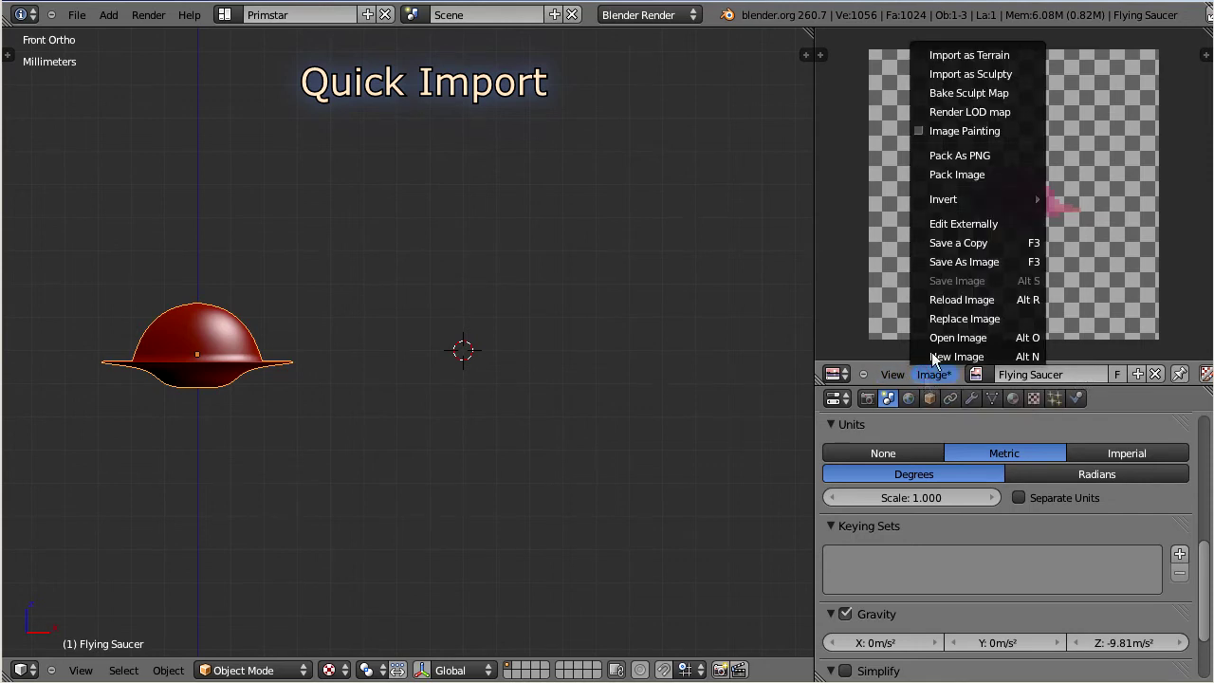
click(956, 74)
middle_drag(325, 370, 316, 499)
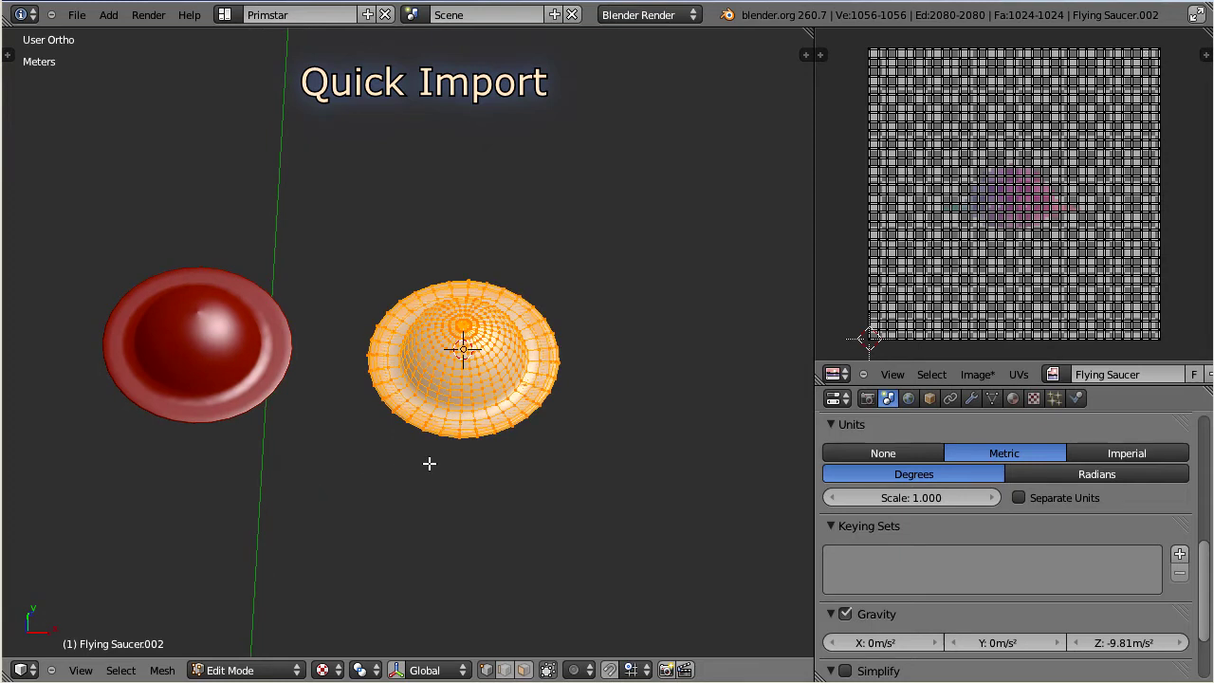
key(Tab)
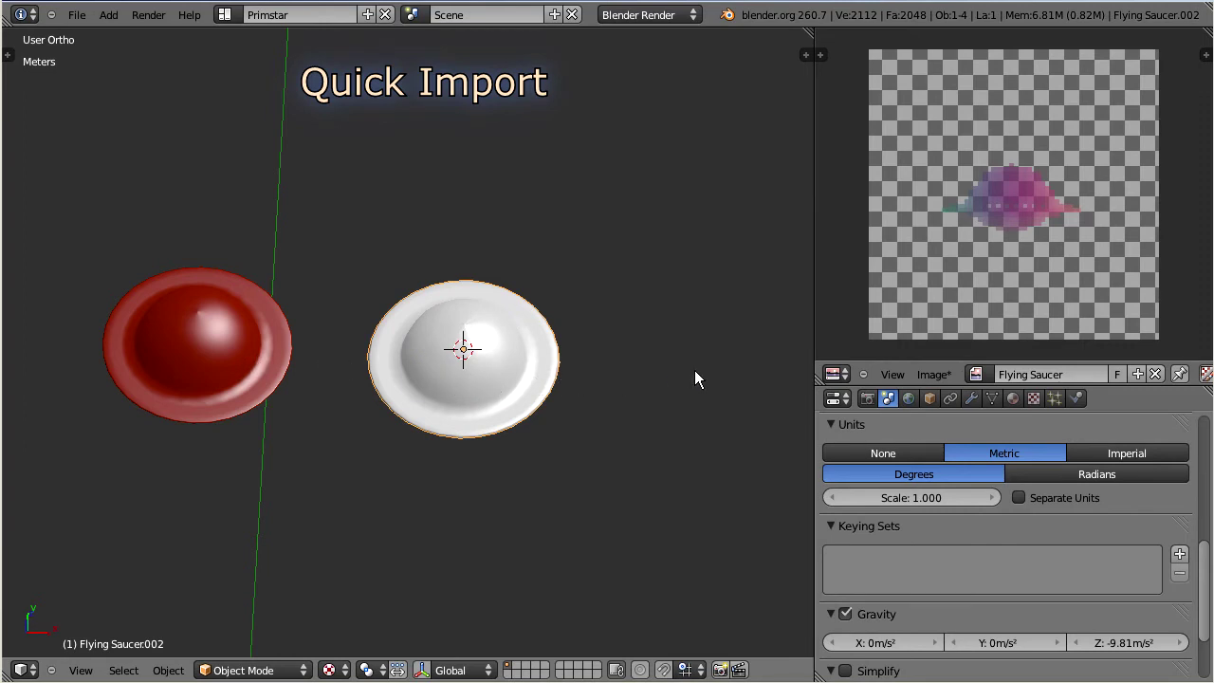
Step: Assign the existing red Material to Flying Saucer.002
click(1013, 398)
click(832, 524)
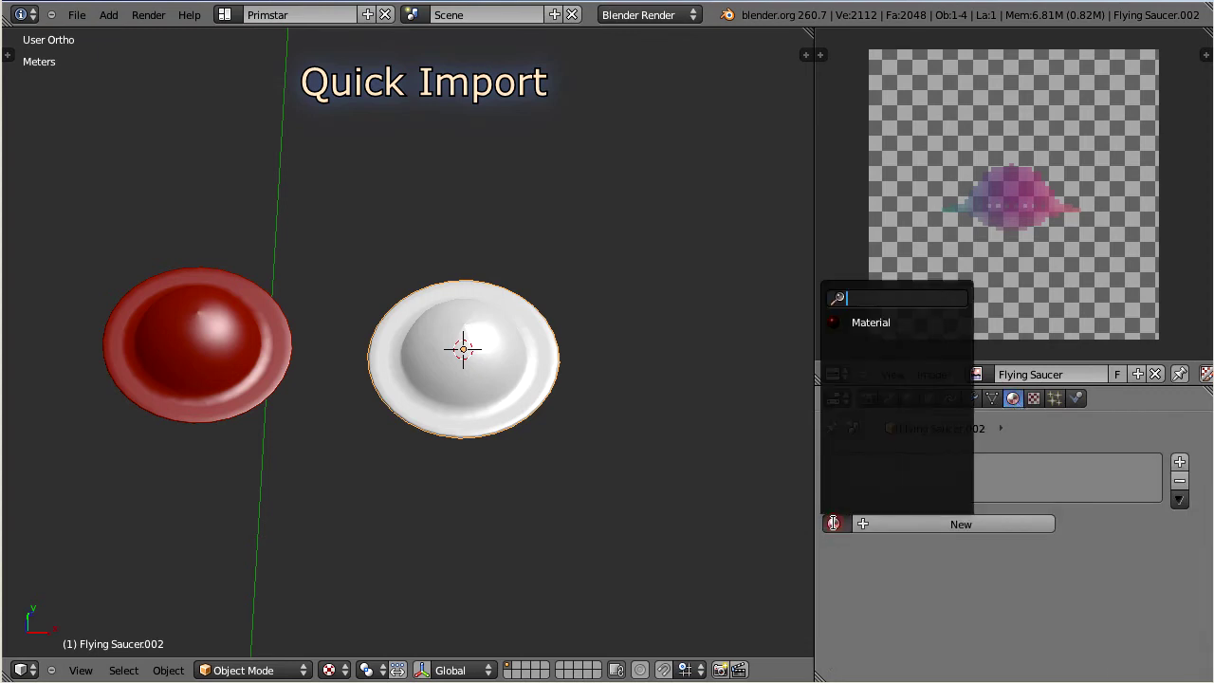
click(873, 322)
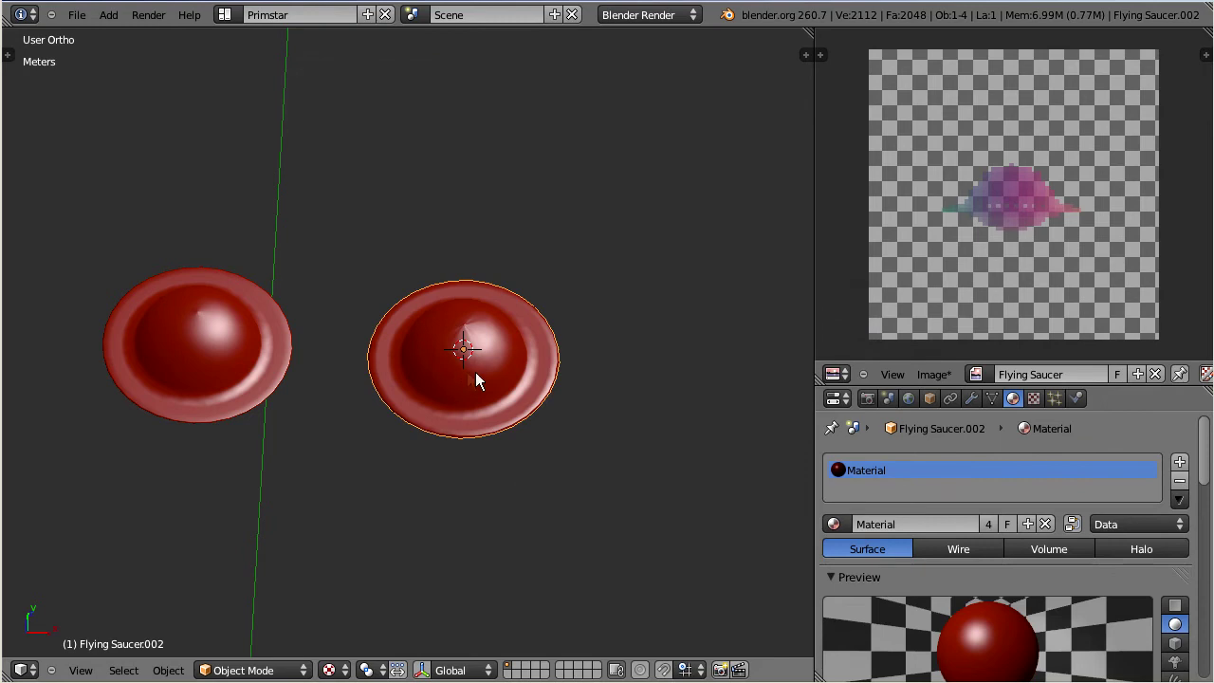
Step: Frame the sculpty's dense 1024-face mesh in Edit Mode, then frame the original saucer's 64-face mesh
key(Tab)
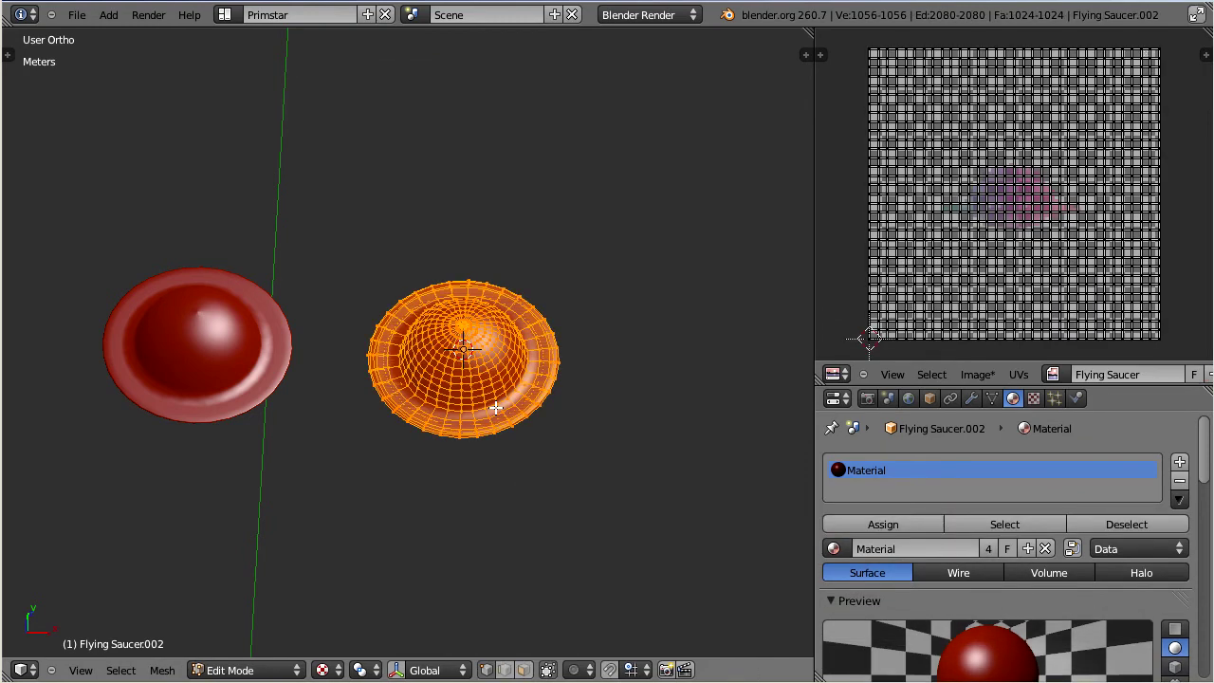
key(KP_Decimal)
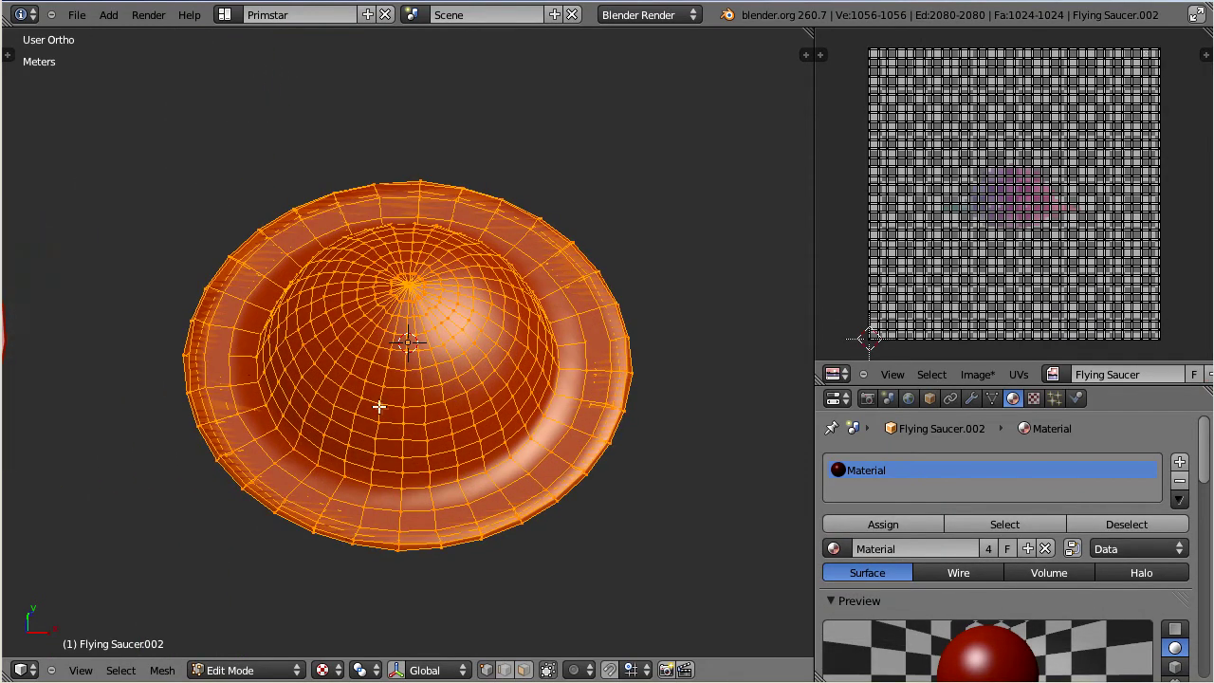
scroll(378, 406, down, 4)
key(Tab)
right_click(111, 363)
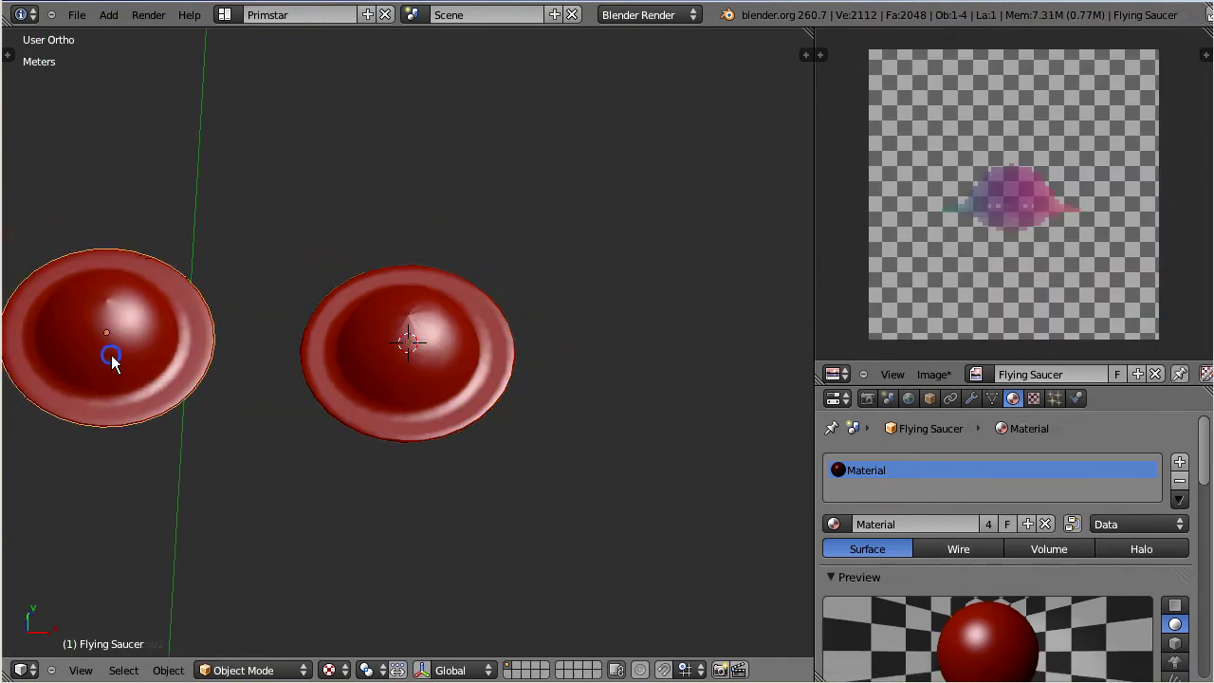
key(Tab)
key(KP_Decimal)
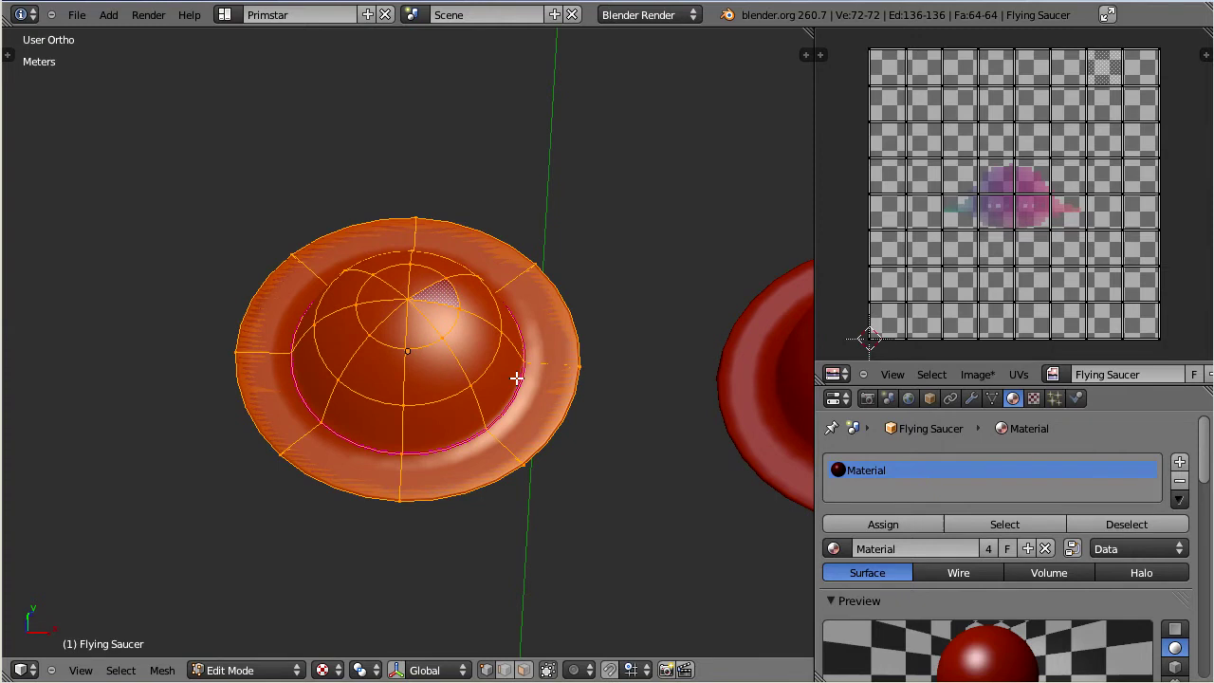
click(971, 397)
scroll(595, 365, down, 4)
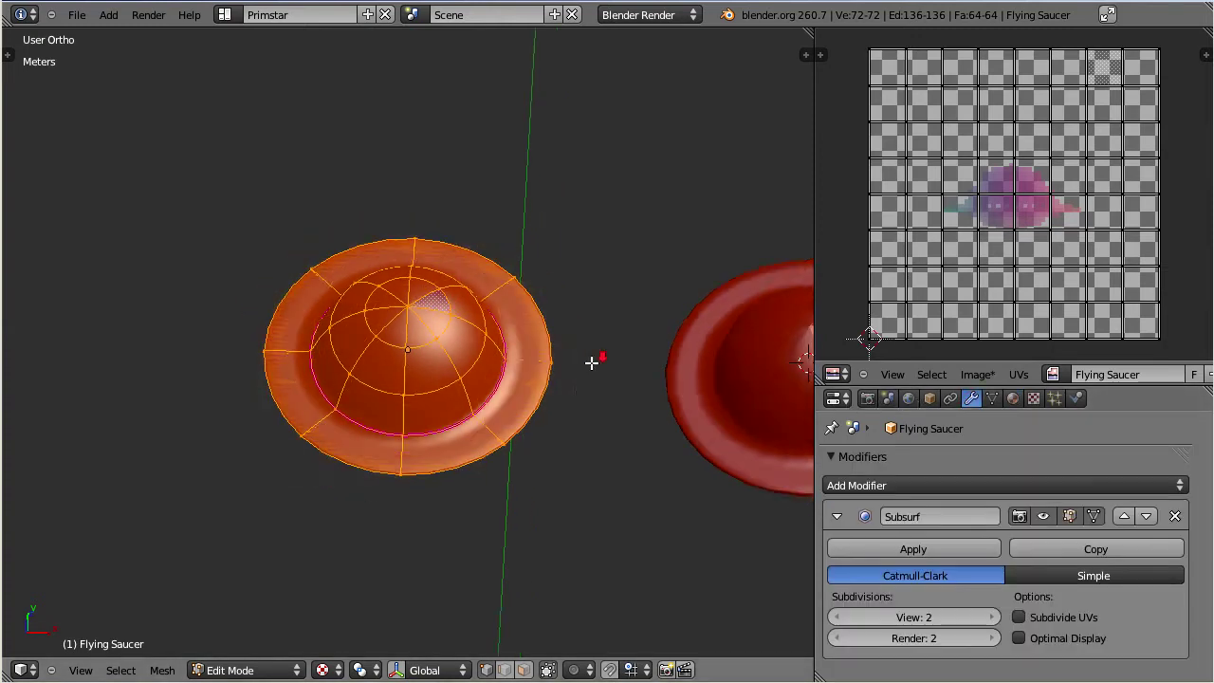
key(Tab)
right_click(617, 365)
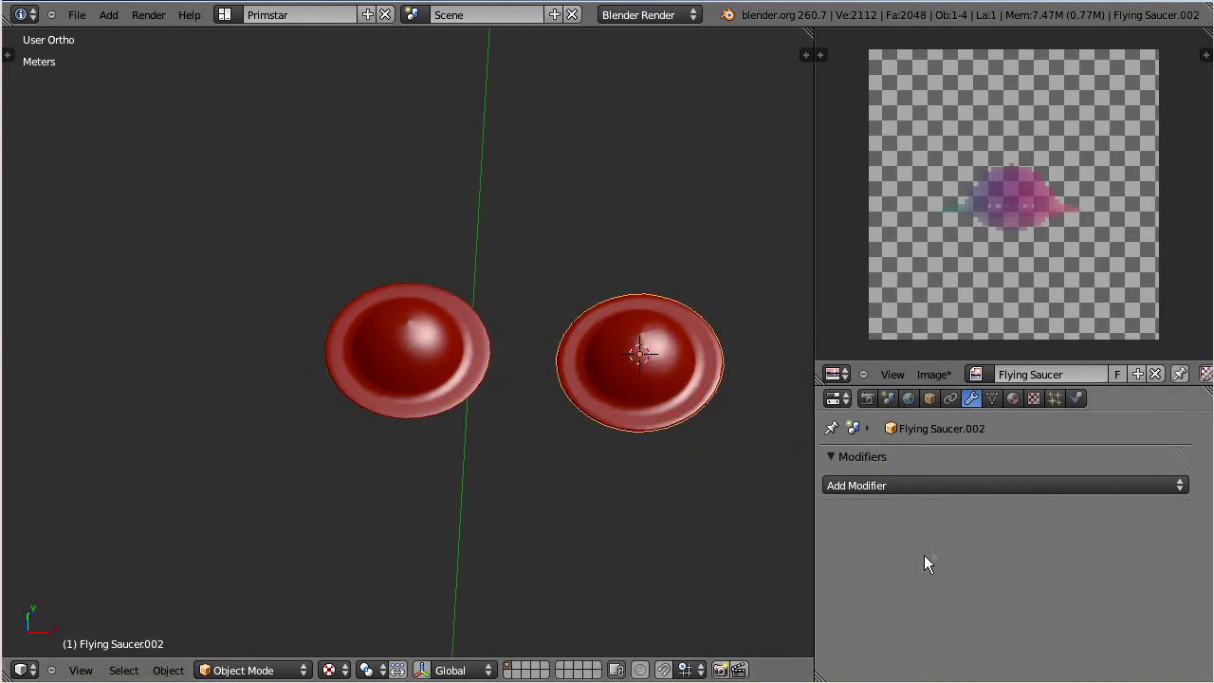
right_click(417, 364)
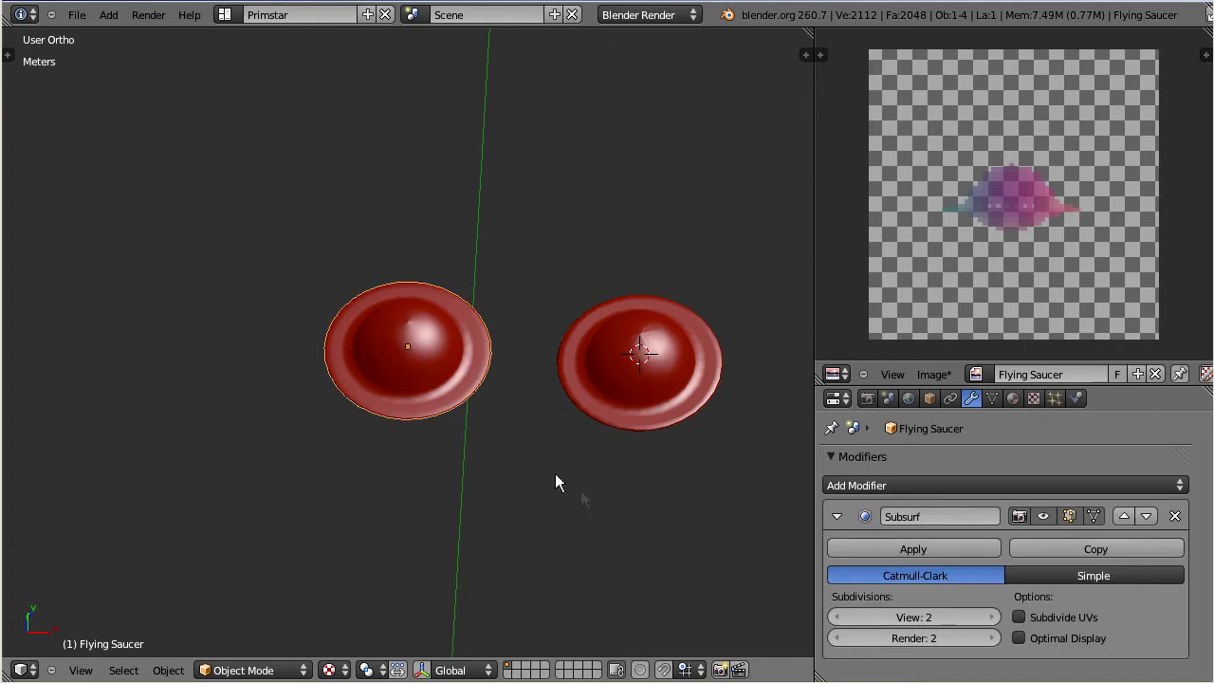
key(Tab)
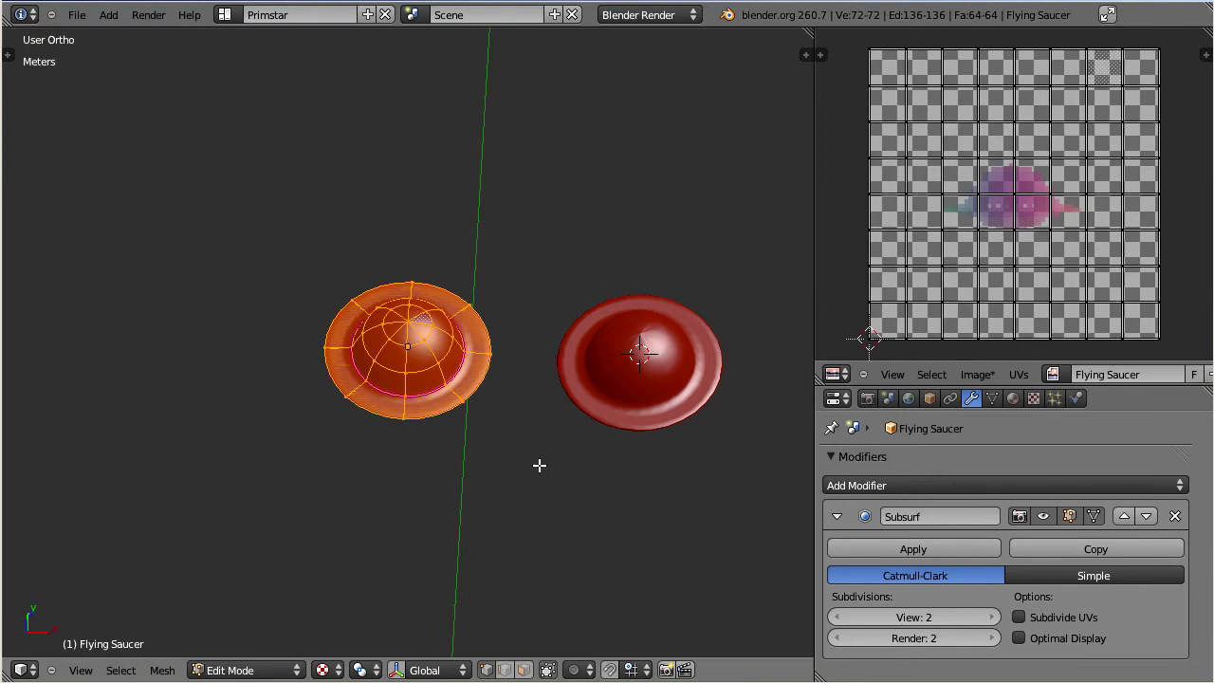
key(Tab)
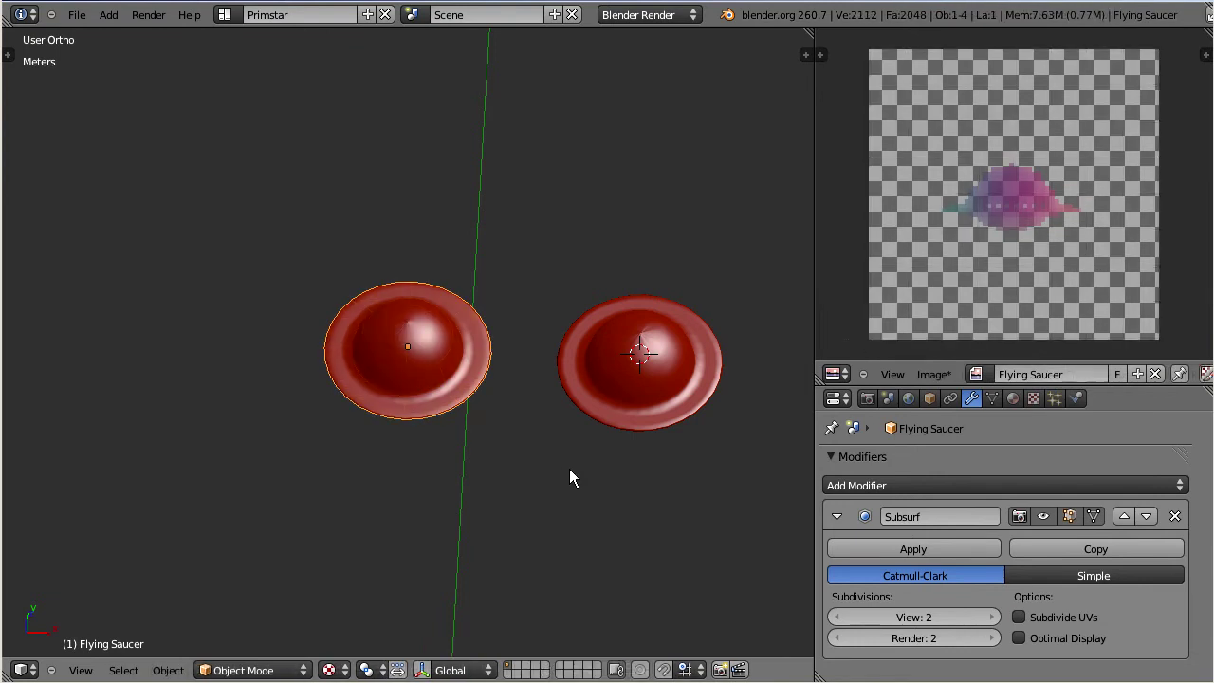
click(866, 547)
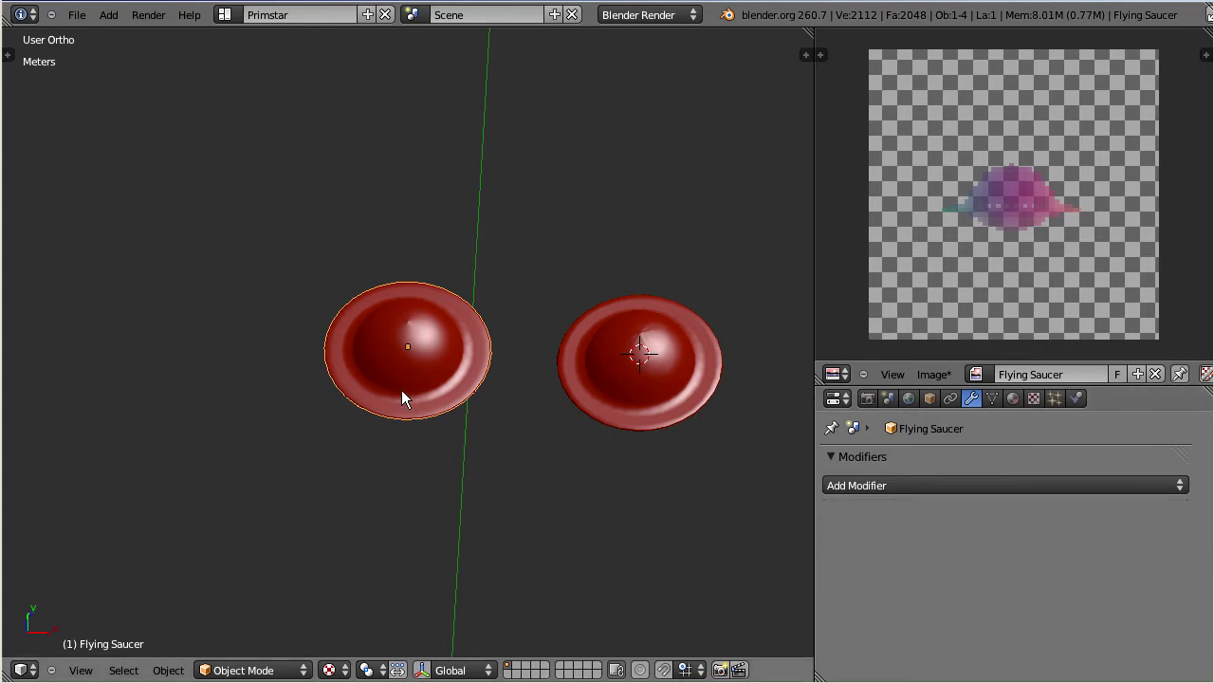
key(Tab)
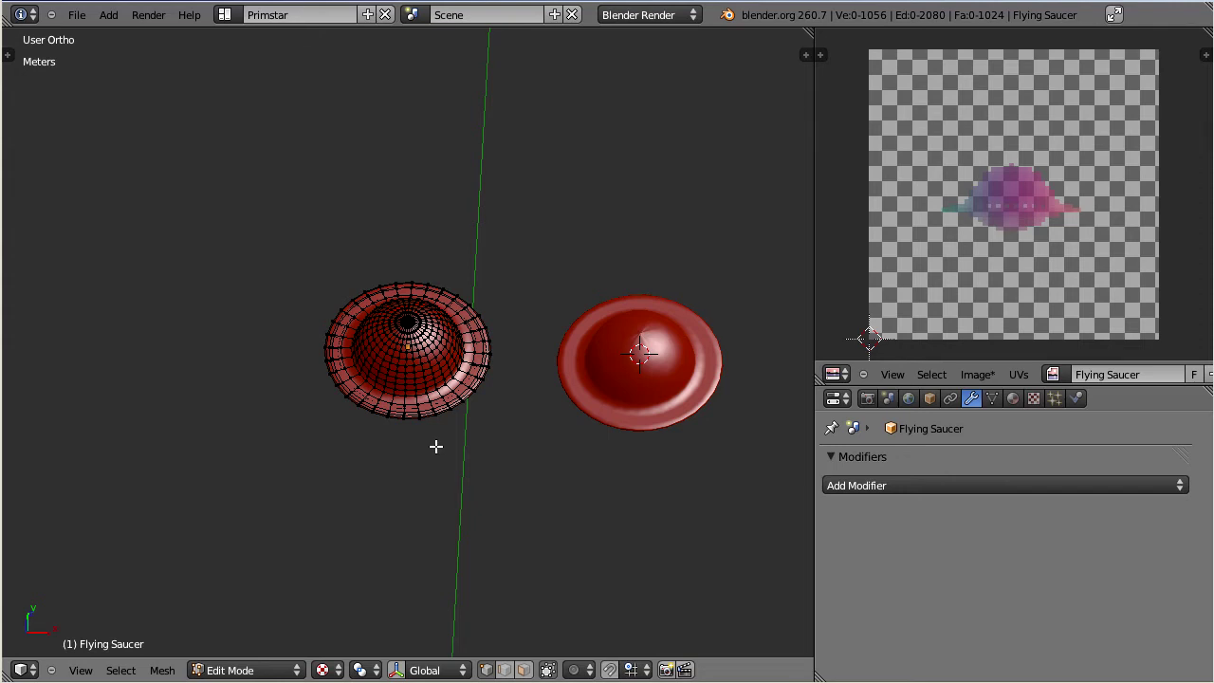
key(Tab)
right_click(650, 389)
key(Tab)
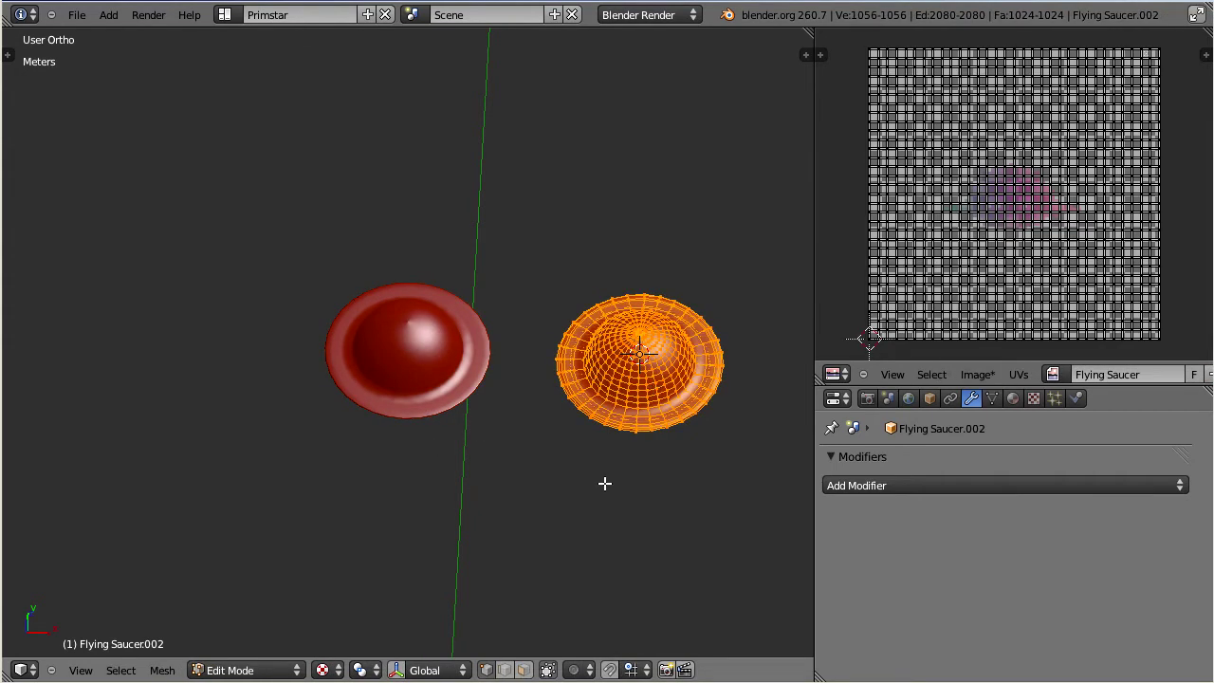
key(Tab)
right_click(403, 384)
key(ctrl+z)
key(ctrl+shift+z)
key(ctrl+2)
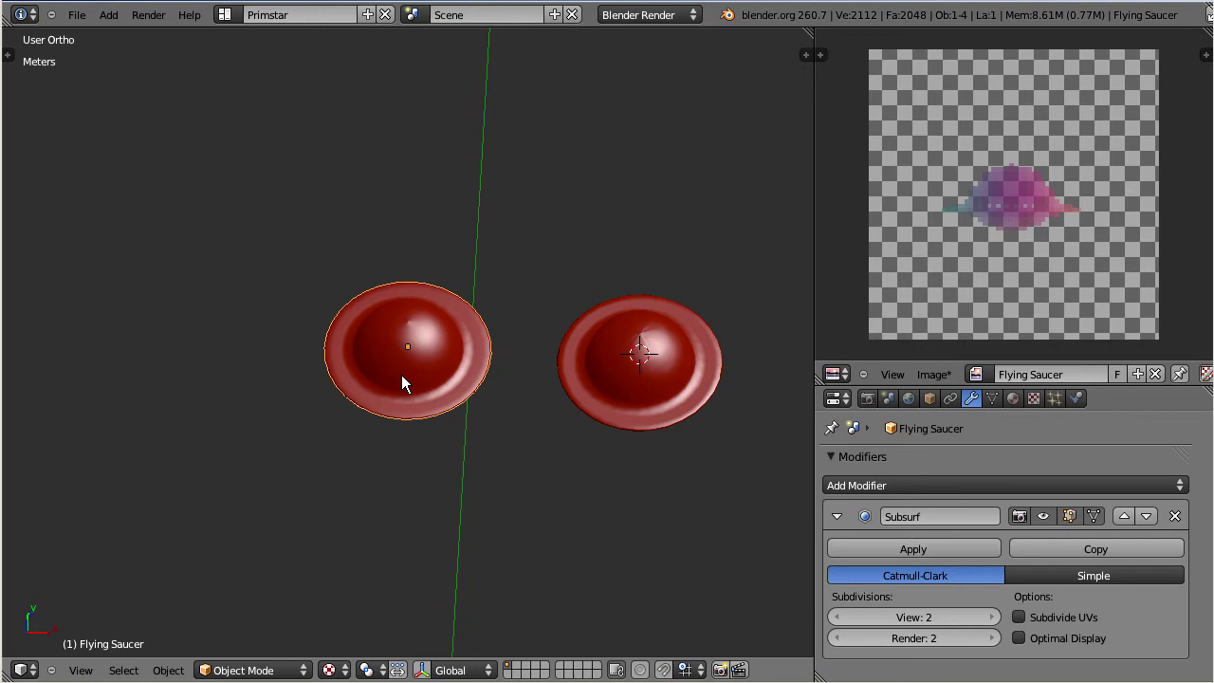
Step: Delete the right-hand saucer copy, then select and zoom in on the remaining Subsurf saucer
right_click(595, 387)
key(x)
click(598, 386)
right_click(447, 384)
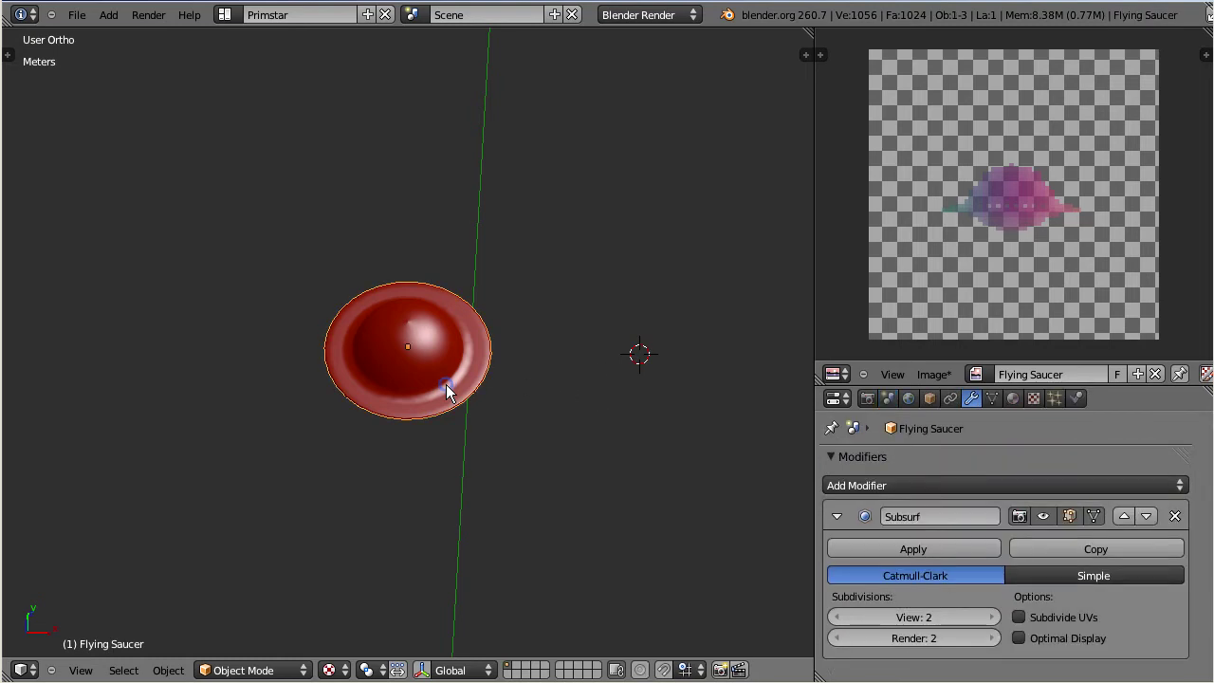
scroll(445, 384, up, 5)
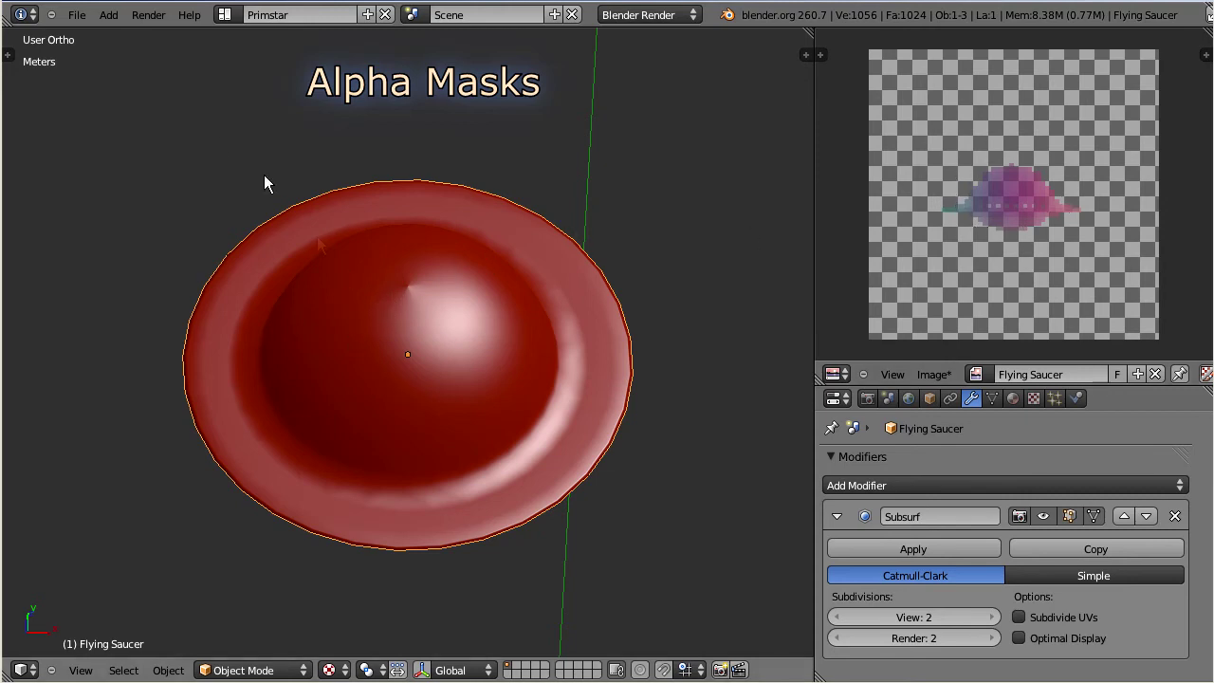
Step: Start an LLSD Primitives (.xml) export and clear the suggested FlyingSaucer.blend file name
click(76, 16)
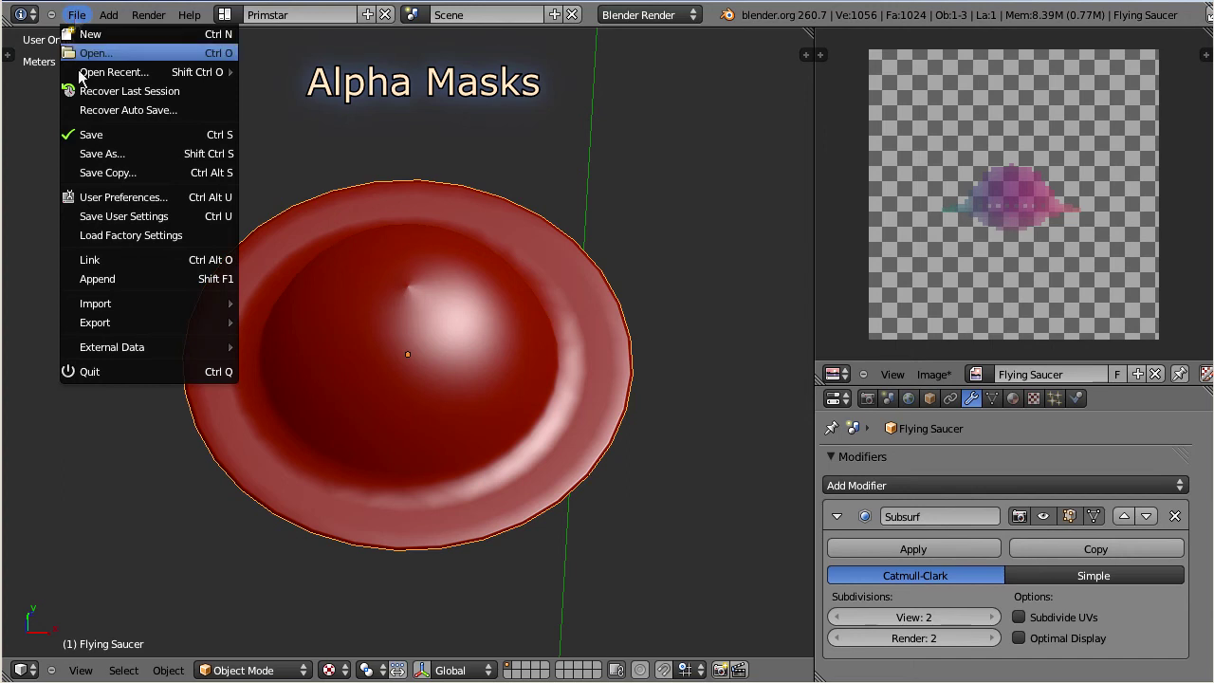
click(107, 323)
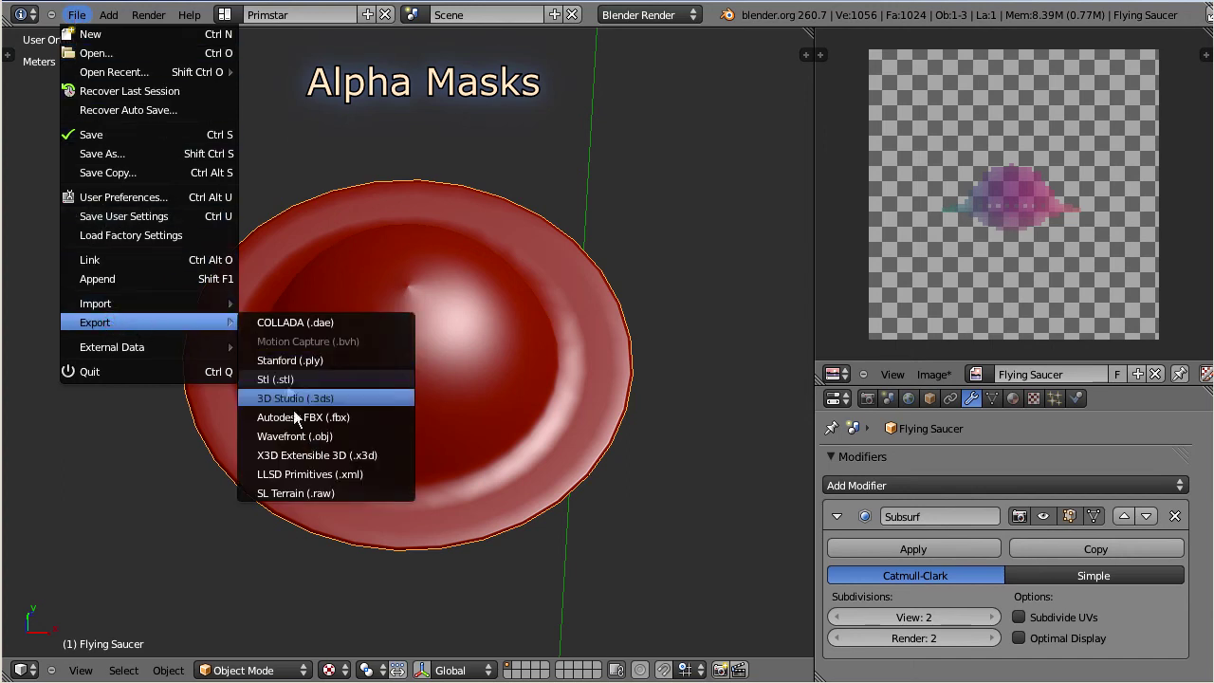
click(389, 474)
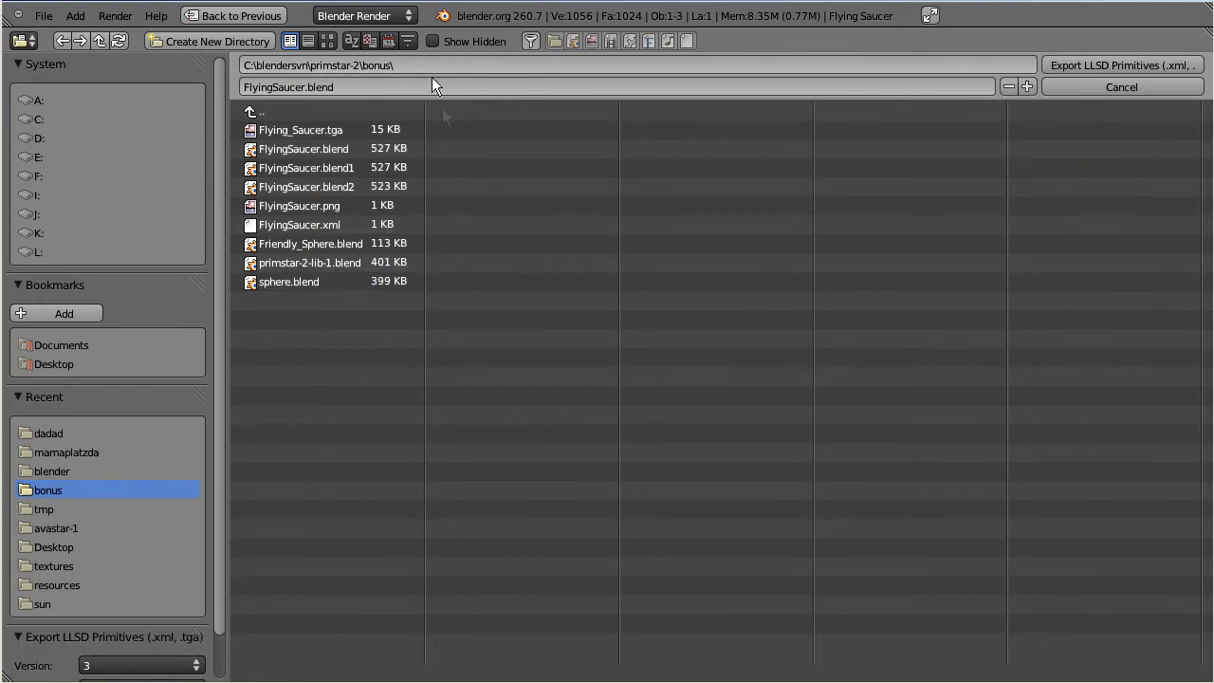
click(342, 85)
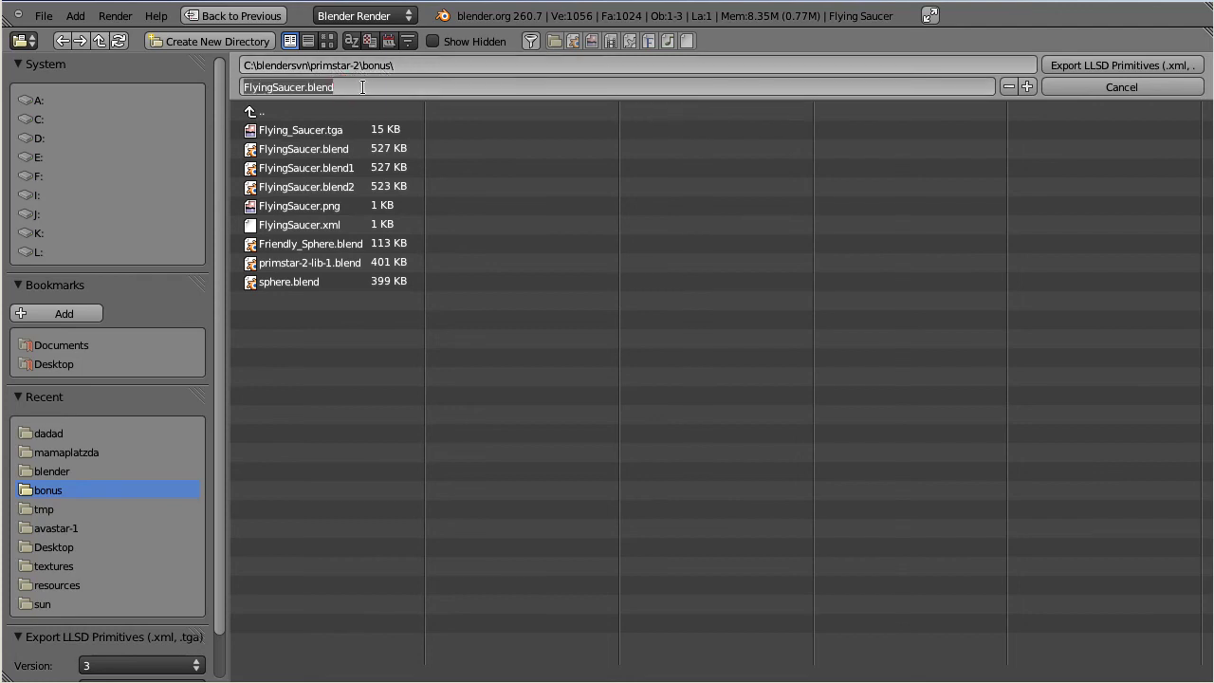
key(BackSpace)
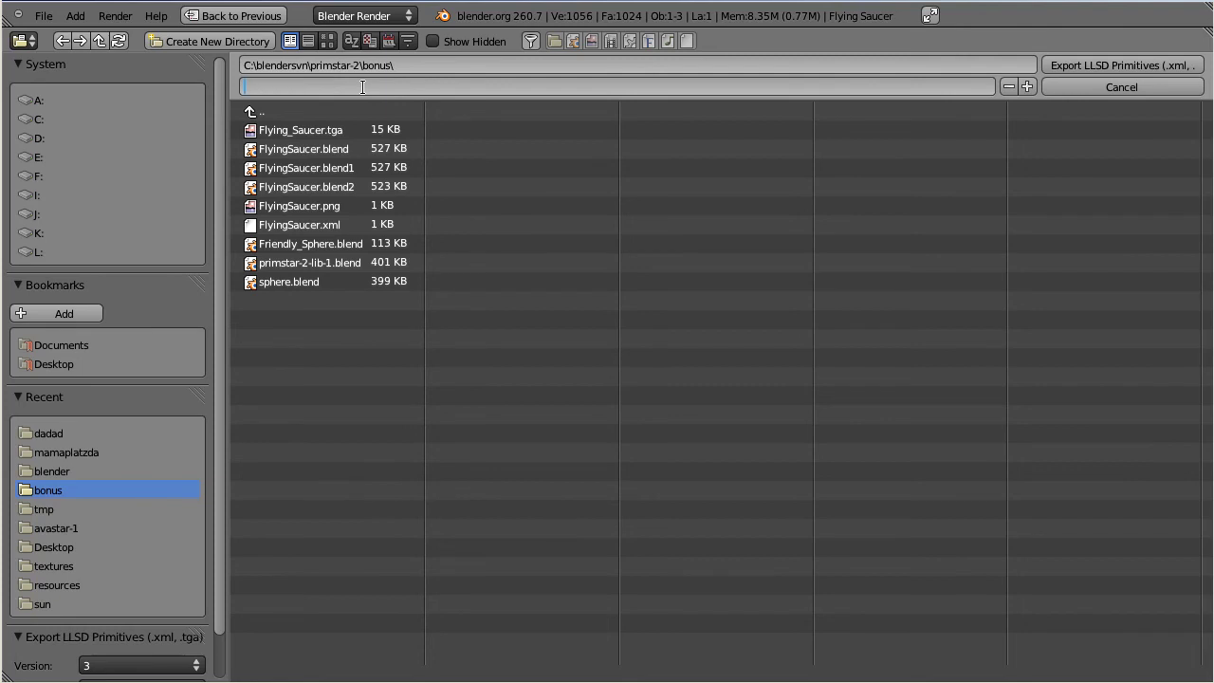
Step: Collapse the drives and bookmarks lists, keep Alpha at None, and run the LLSD Primitives export
click(19, 64)
click(19, 86)
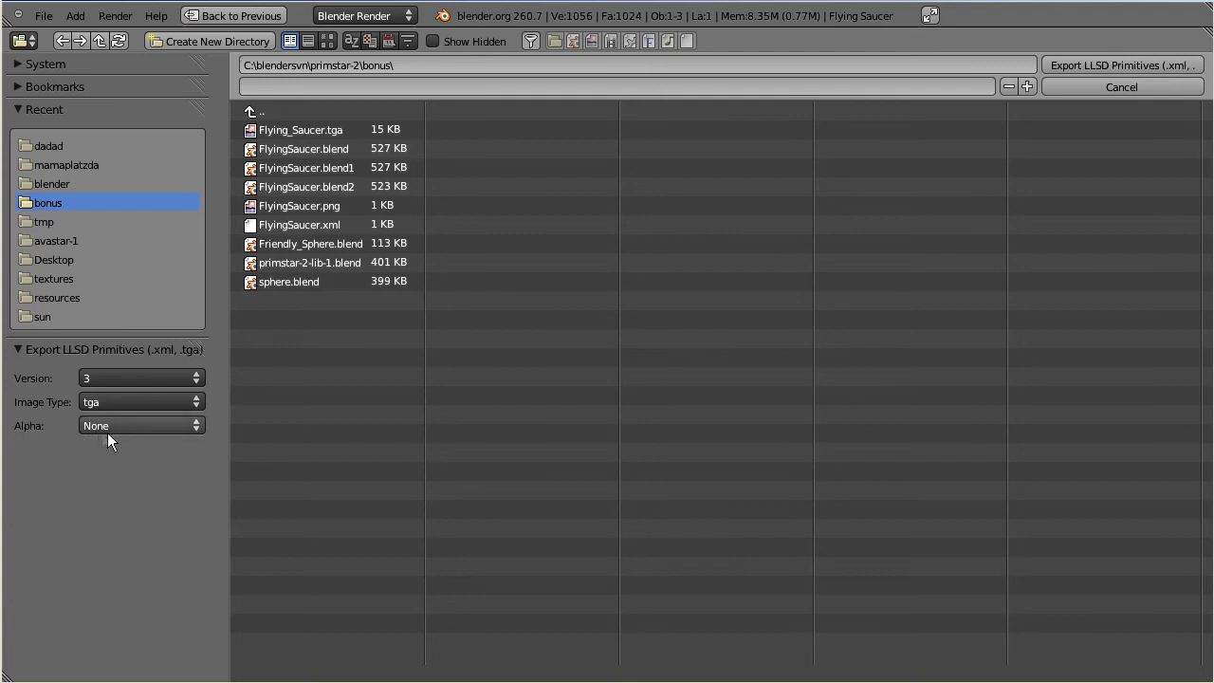
click(195, 428)
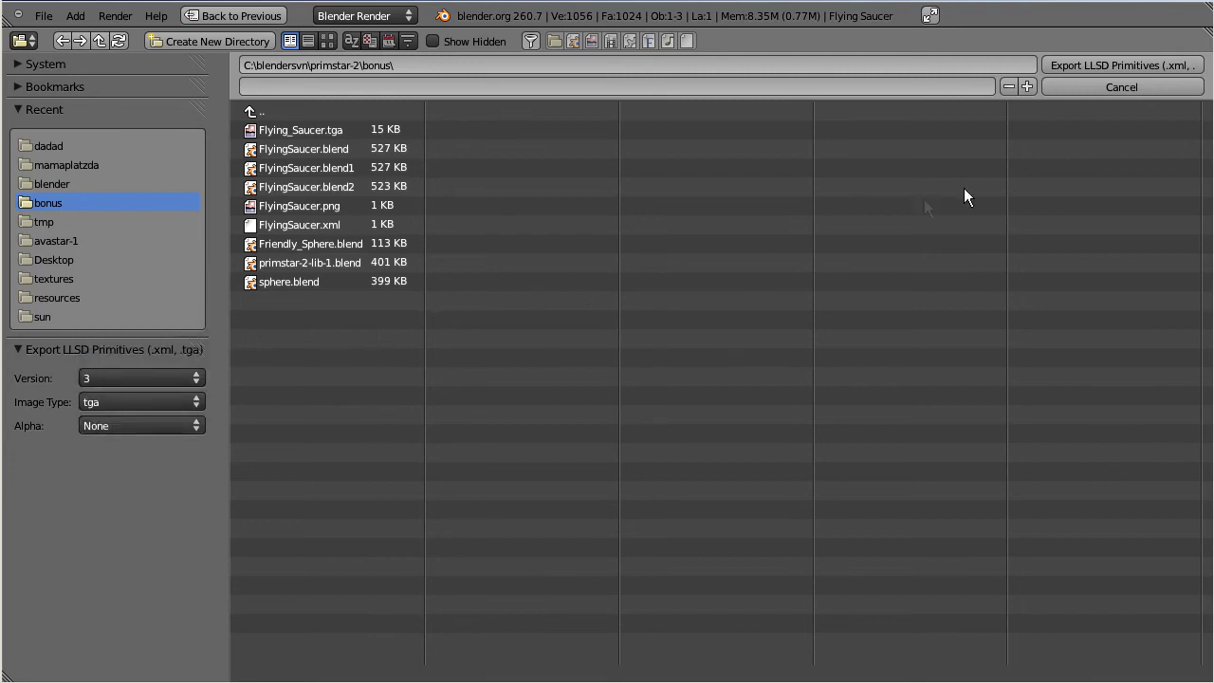
click(1079, 63)
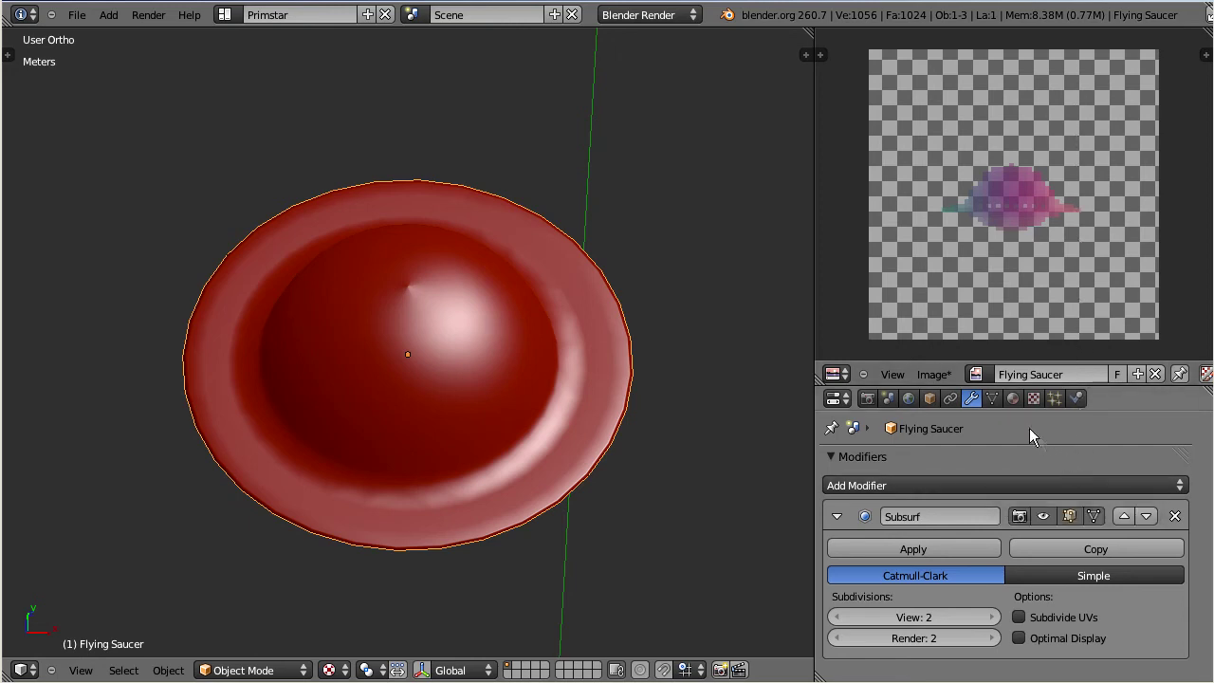
Step: Show the saucer's Object Data properties, listing its sculptie UV map
click(991, 399)
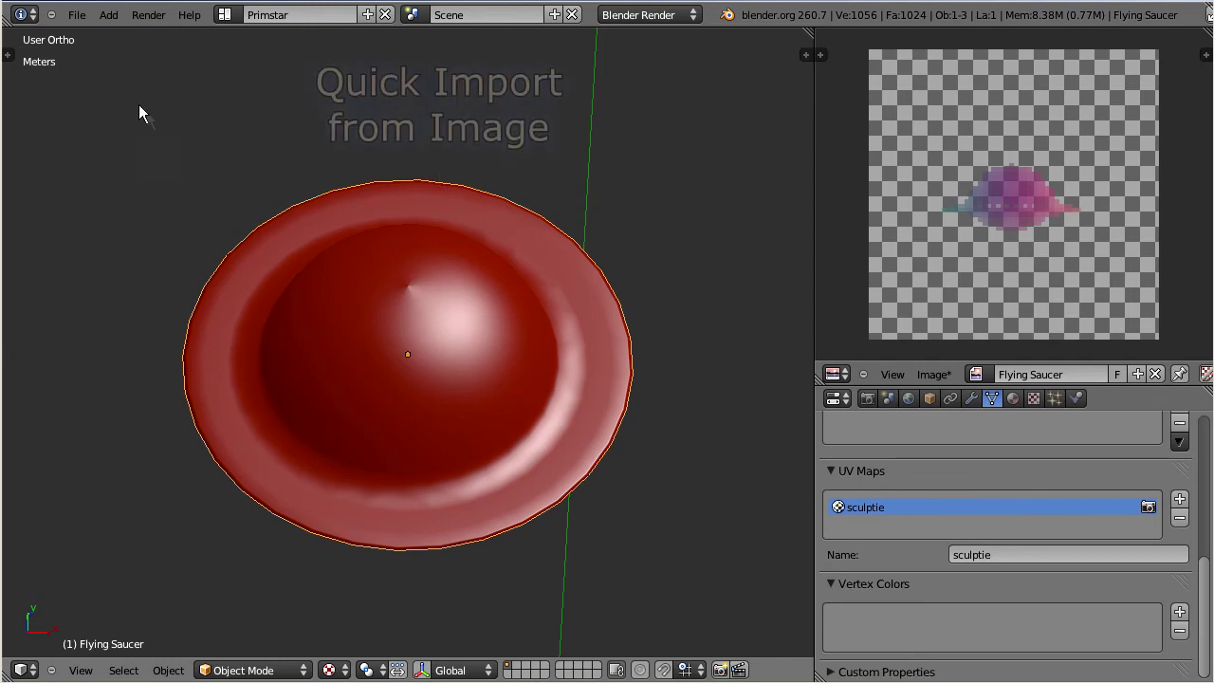
Step: Start a new scene in the Primstar layout and delete the default cube
click(76, 16)
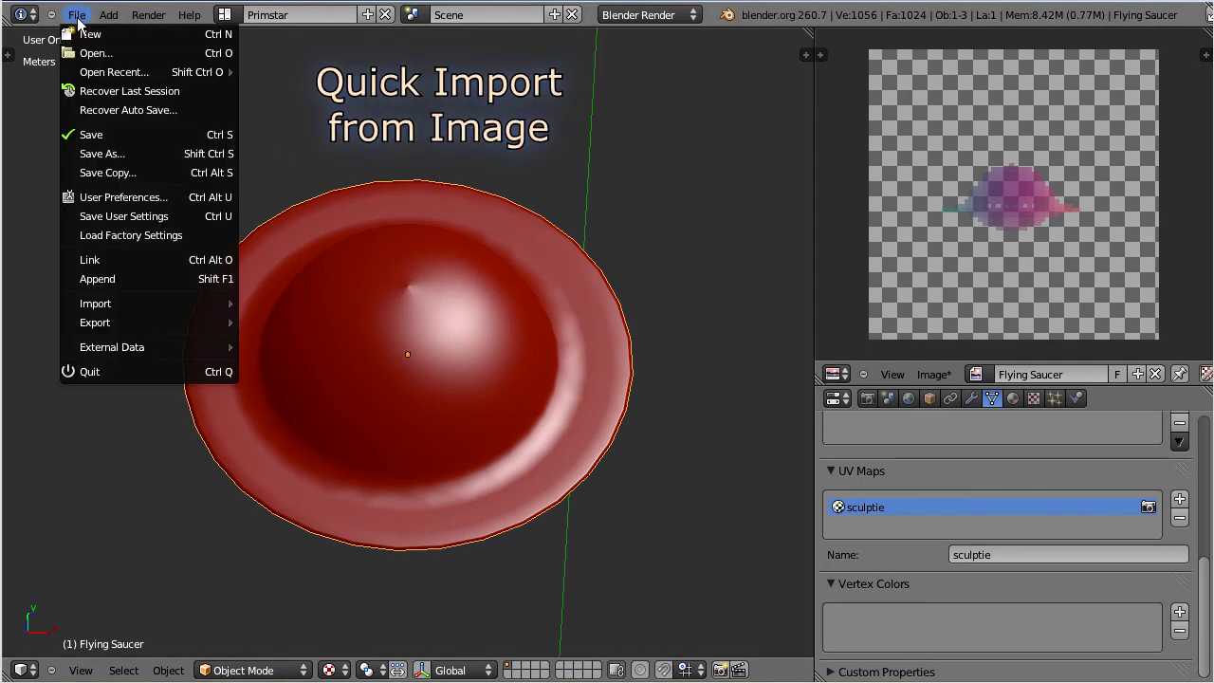
click(86, 35)
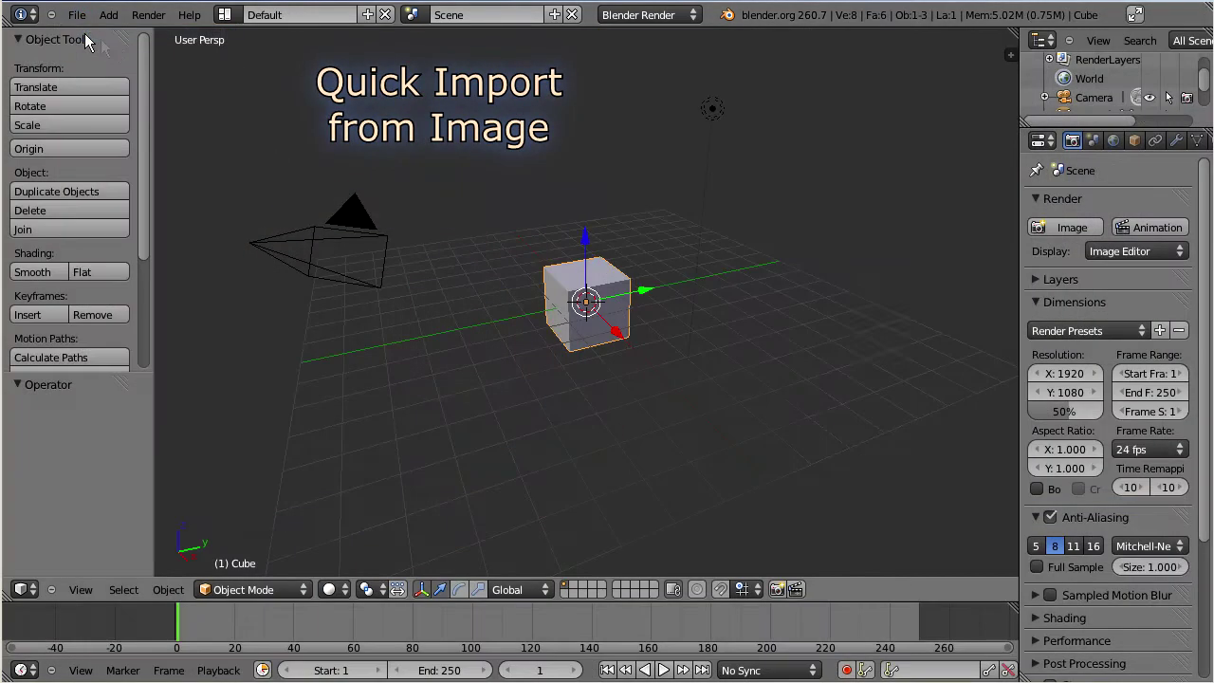
click(225, 14)
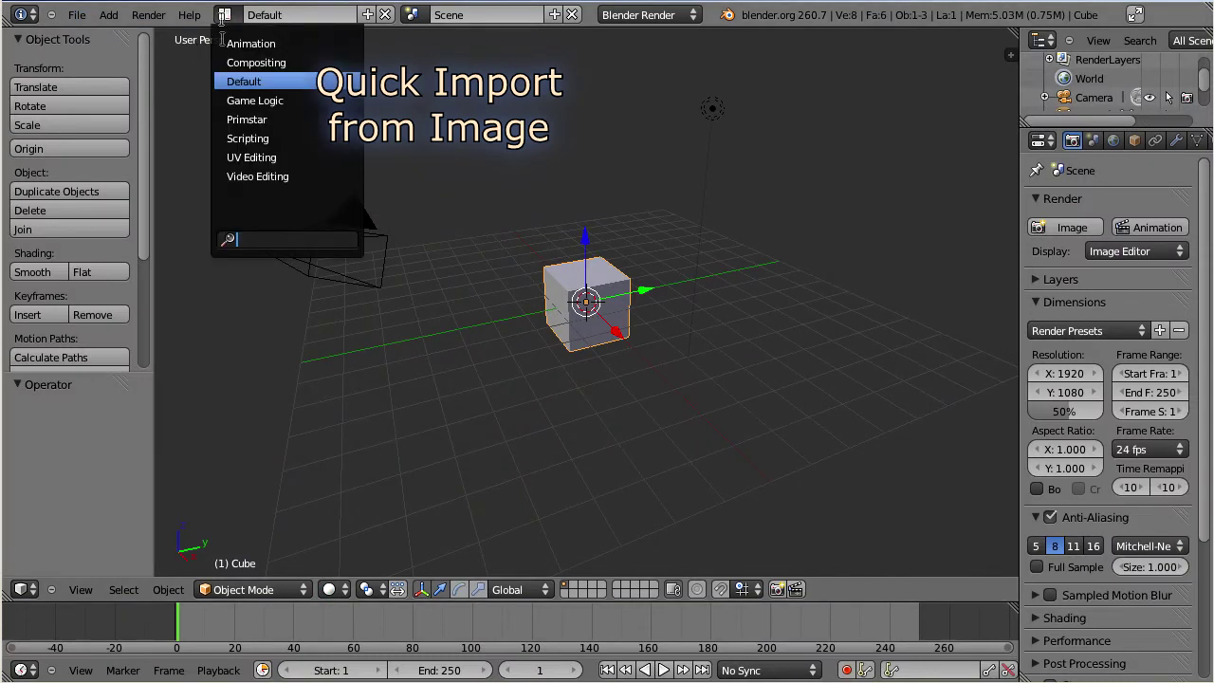
click(228, 118)
key(Delete)
Step: Load Flying_Saucer.tga from the bonus folder and import it as a sculpty, back in Object Mode
click(929, 275)
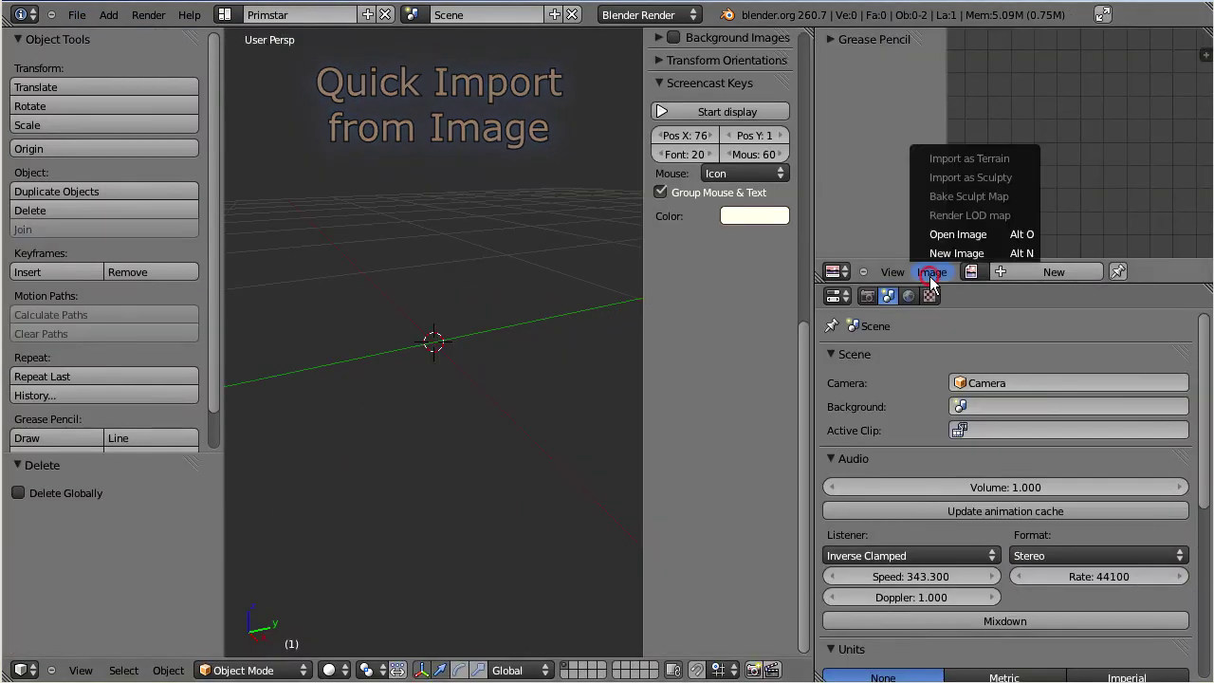
click(948, 233)
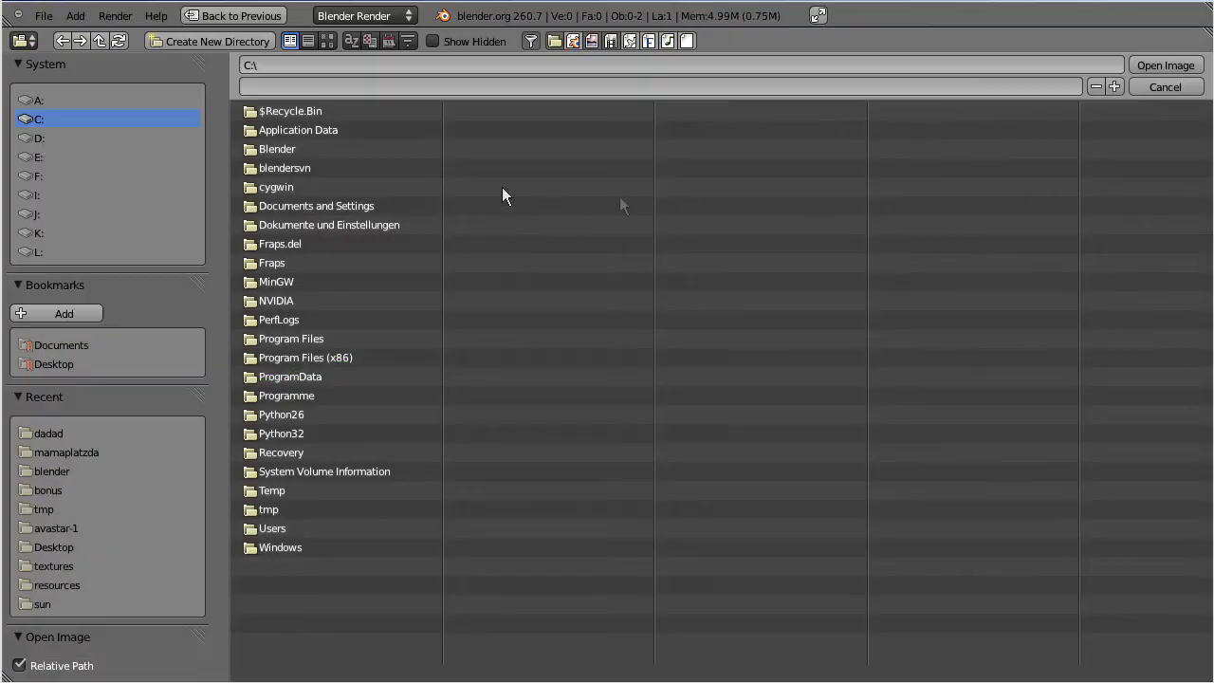
click(47, 491)
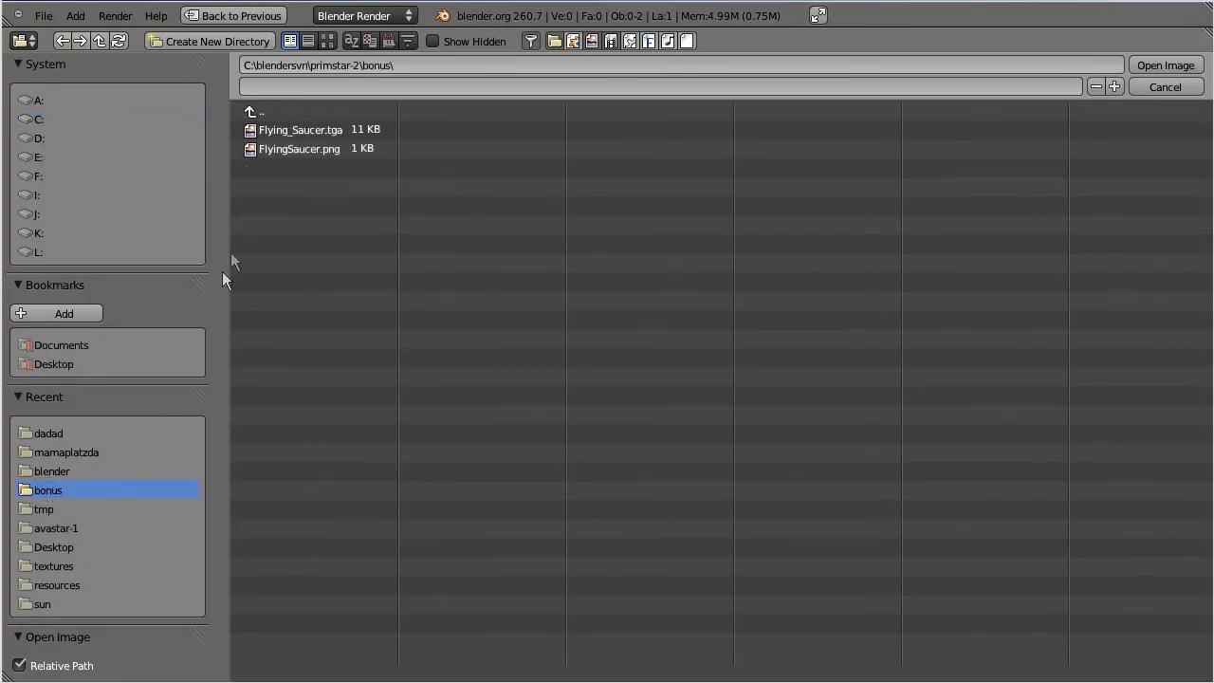
click(285, 132)
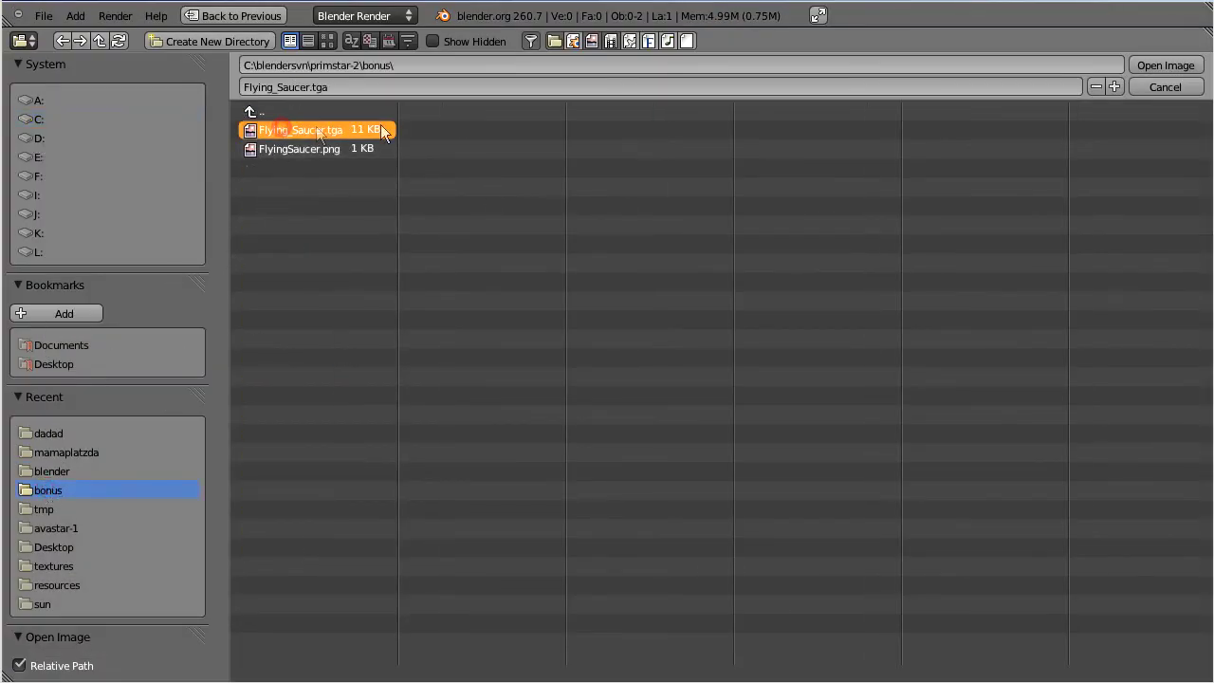
click(1164, 66)
click(931, 272)
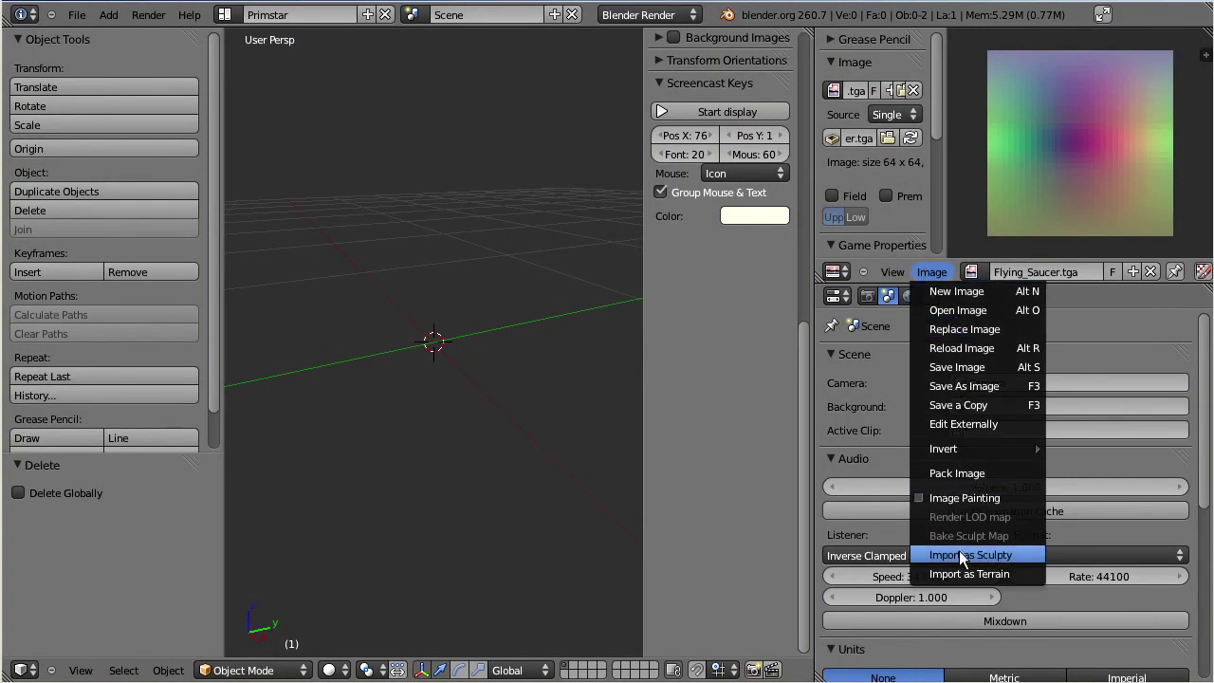
click(958, 555)
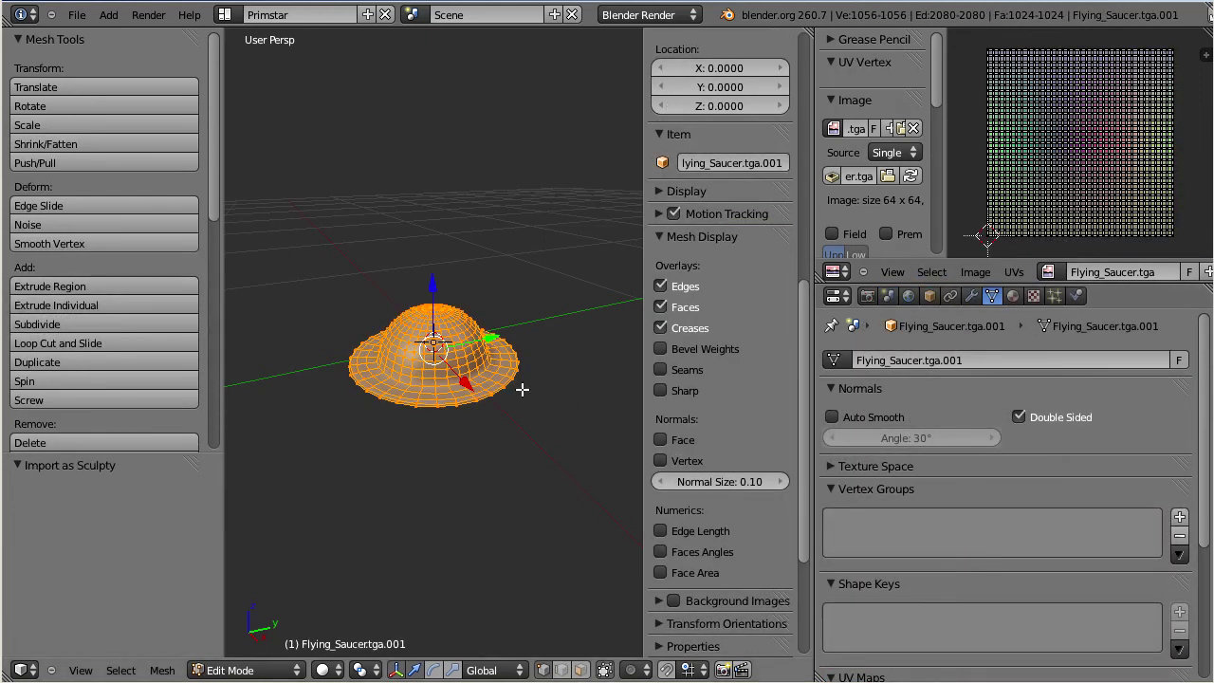
key(Tab)
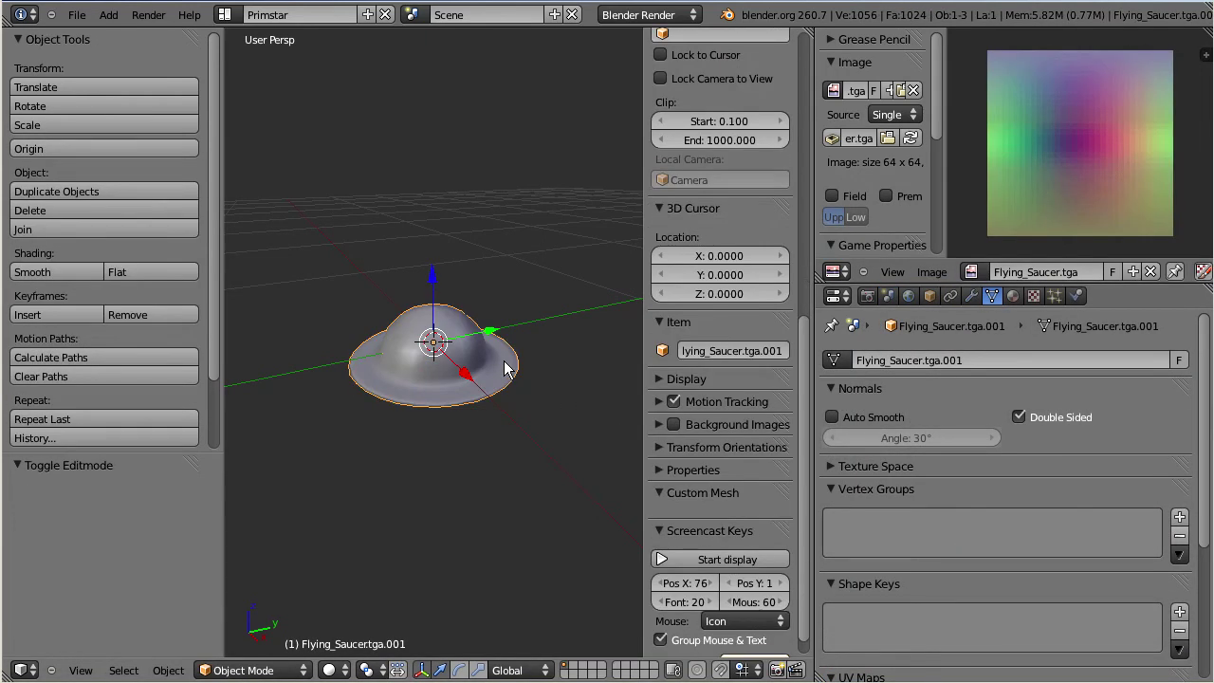
Step: Delete the saucer and import FlyingSaucer.png from the bonus folder as a Sculpty mesh
key(x)
click(504, 360)
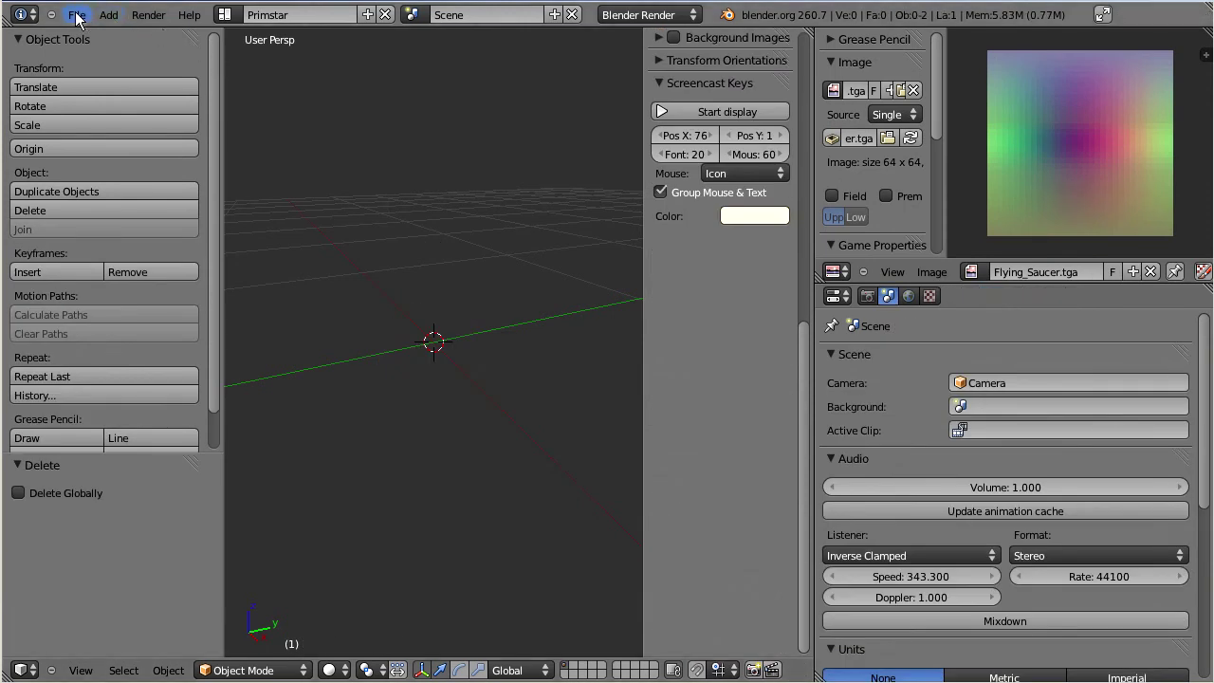
click(76, 15)
mouse_move(109, 306)
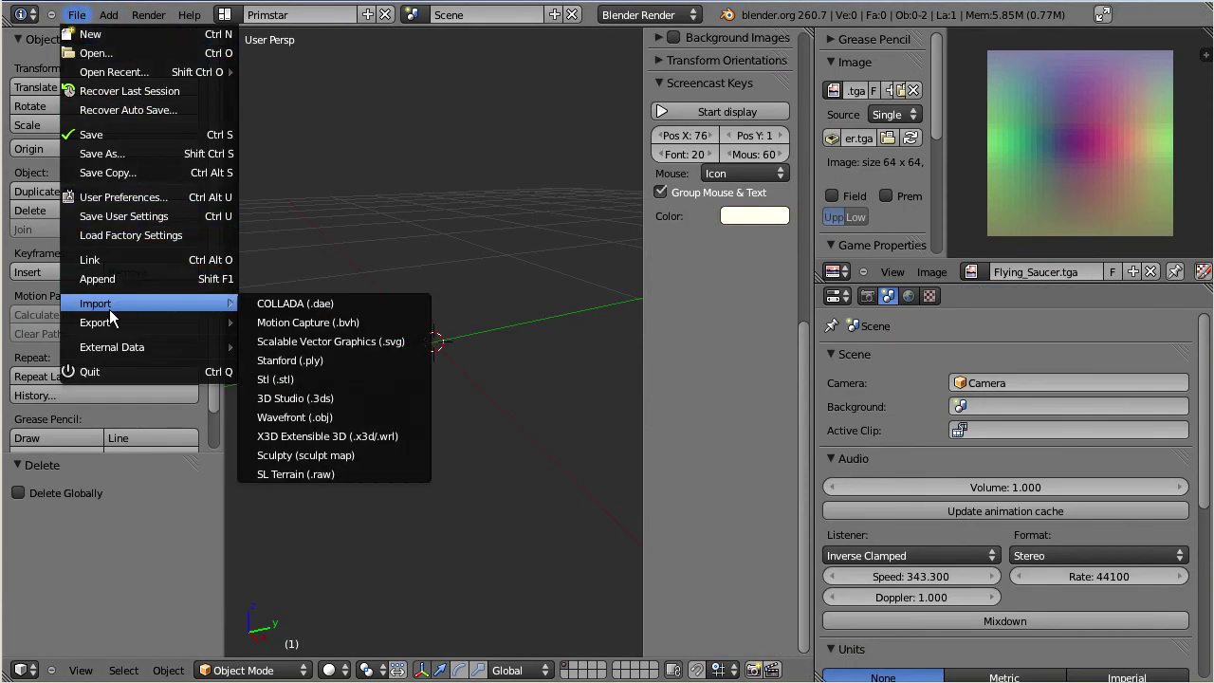
click(367, 453)
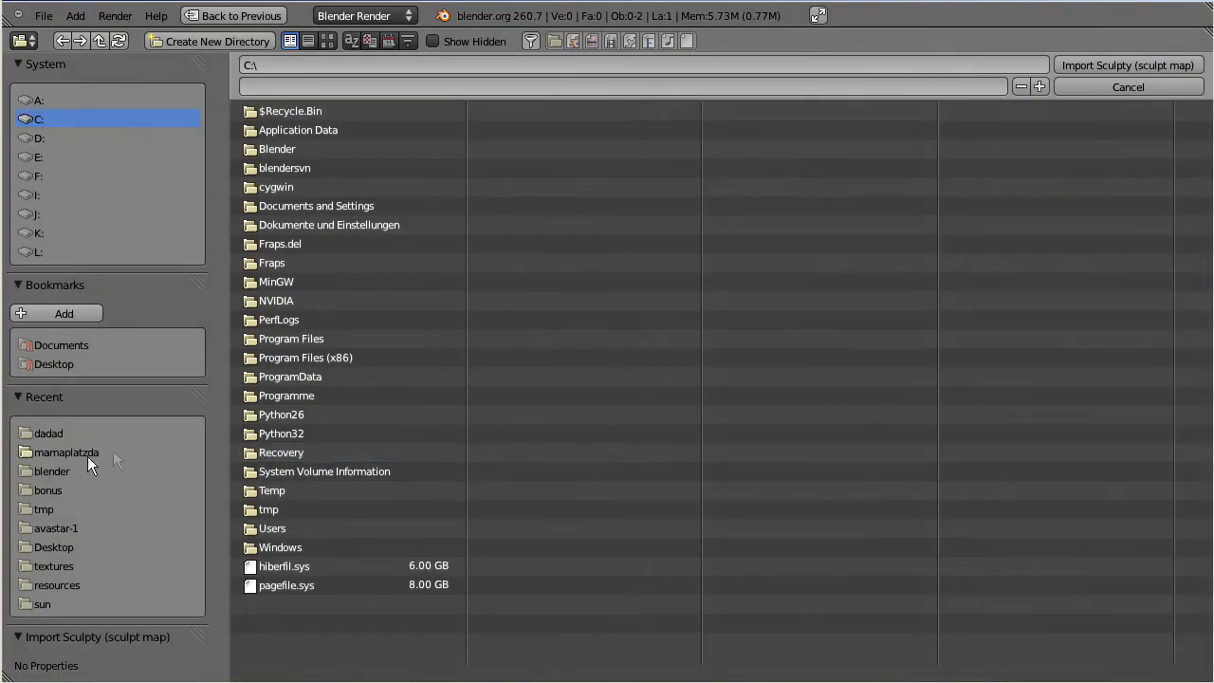
click(45, 491)
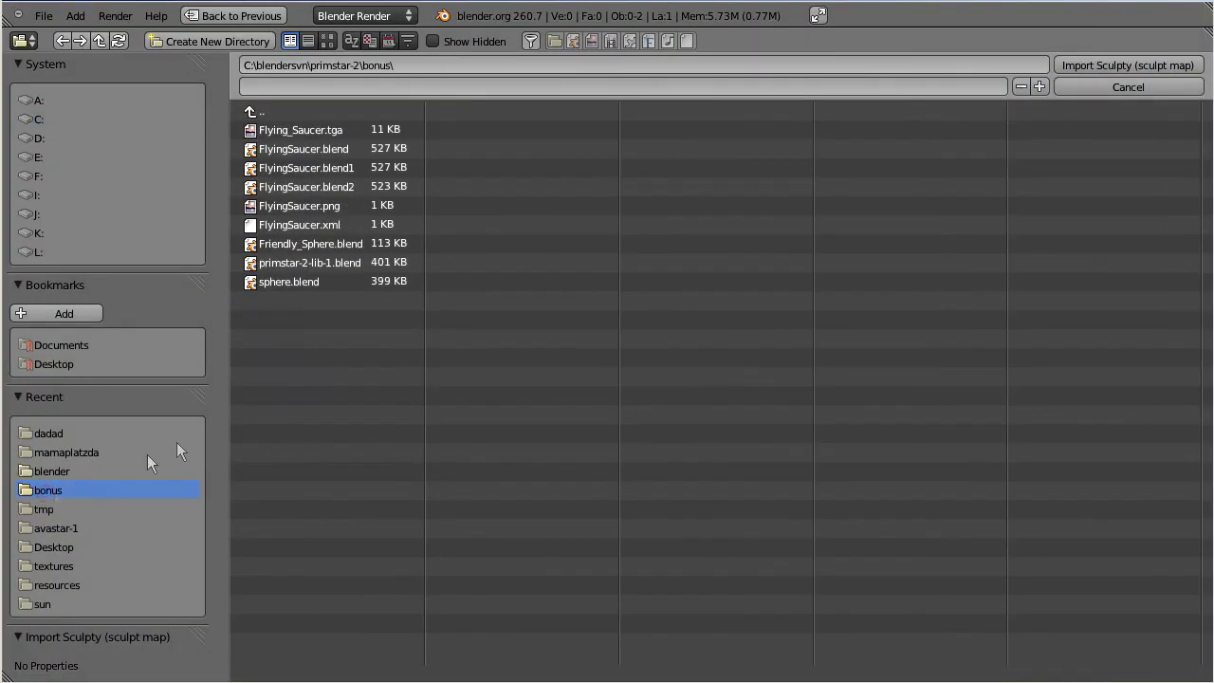
click(304, 207)
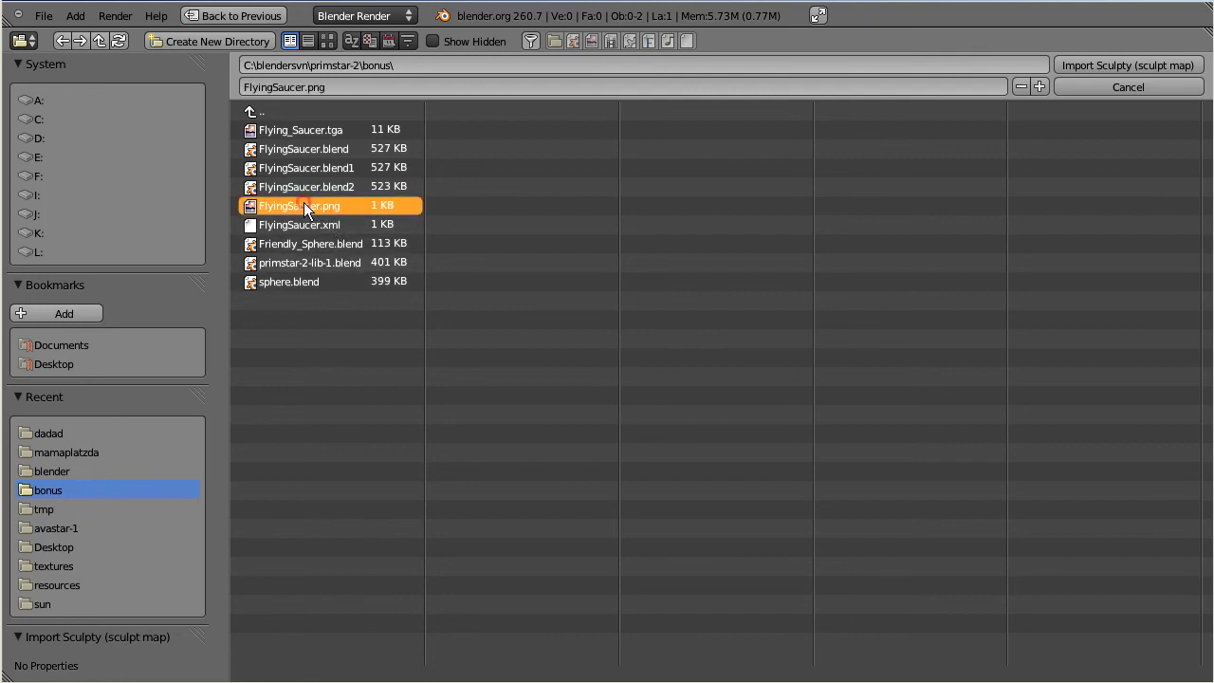
click(1065, 64)
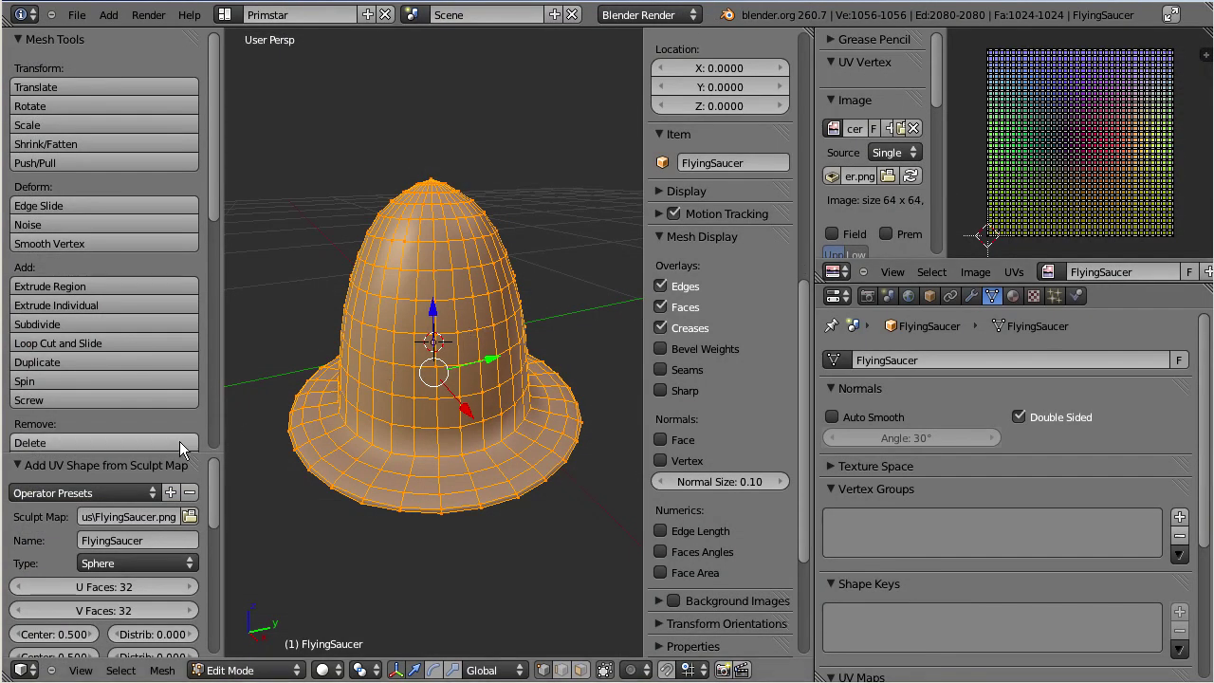
Step: Set the sculpty to 8 U faces and 8 V faces with subdivision level 2
mouse_move(154, 455)
mouse_down()
mouse_move(192, 167)
mouse_move(190, 61)
mouse_up()
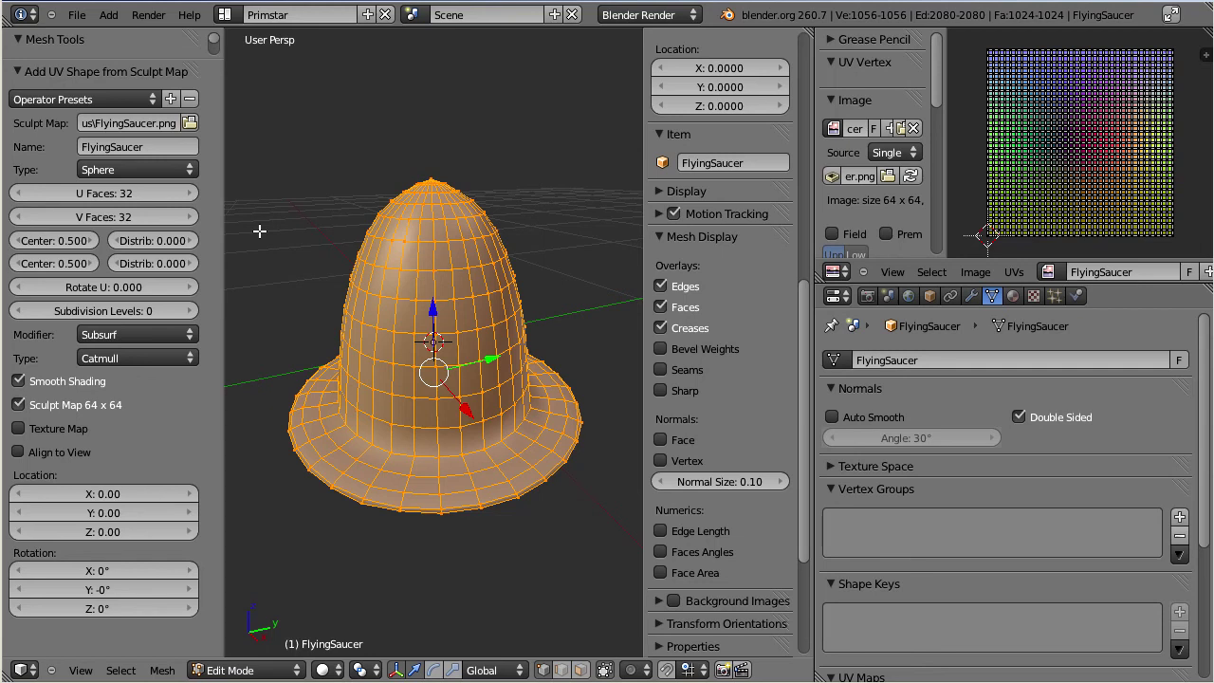
click(98, 192)
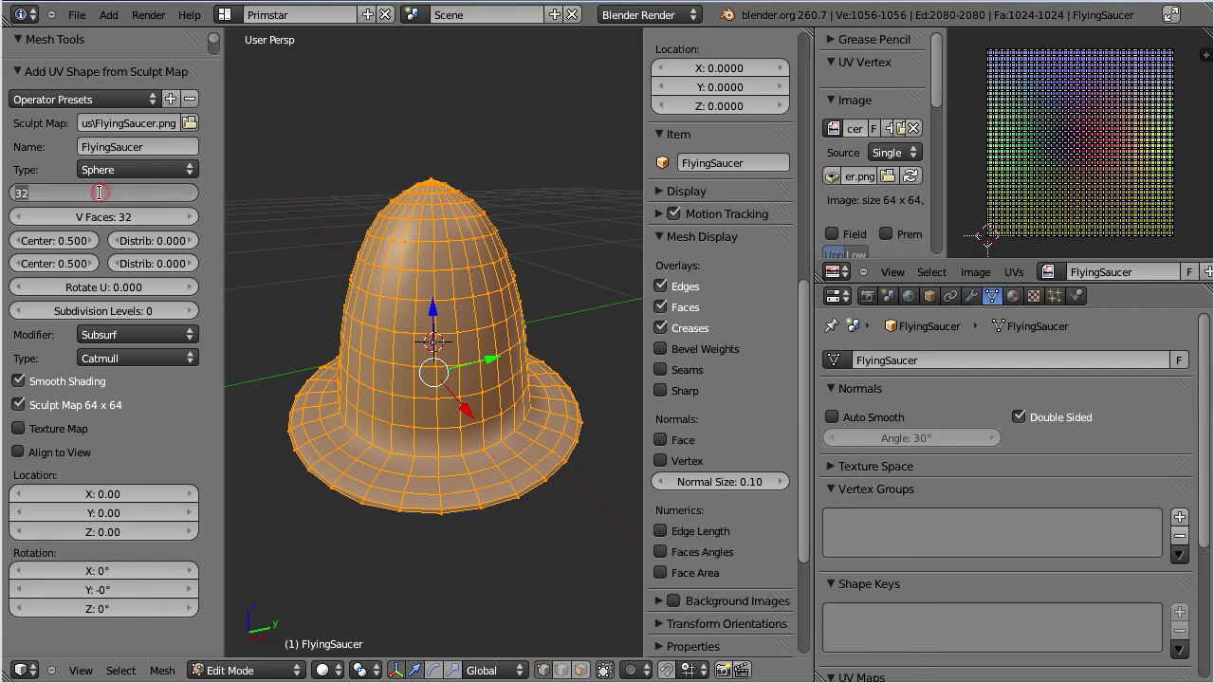
text(8)
click(105, 218)
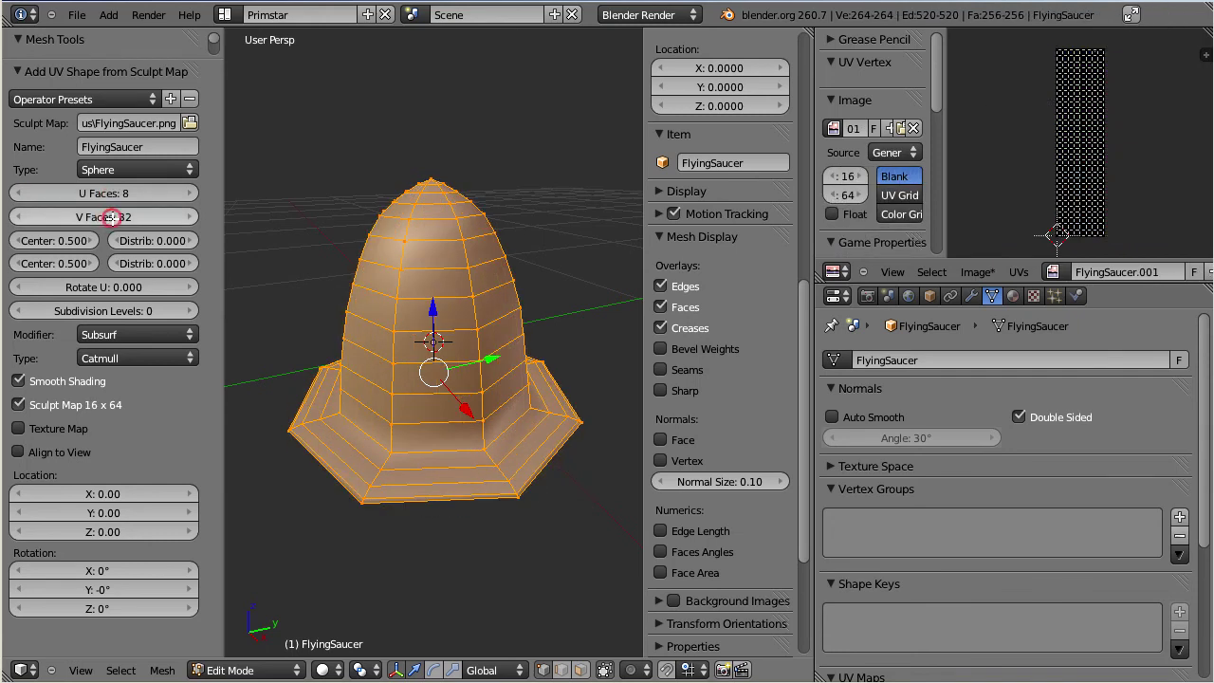
click(110, 217)
text(8)
key(Return)
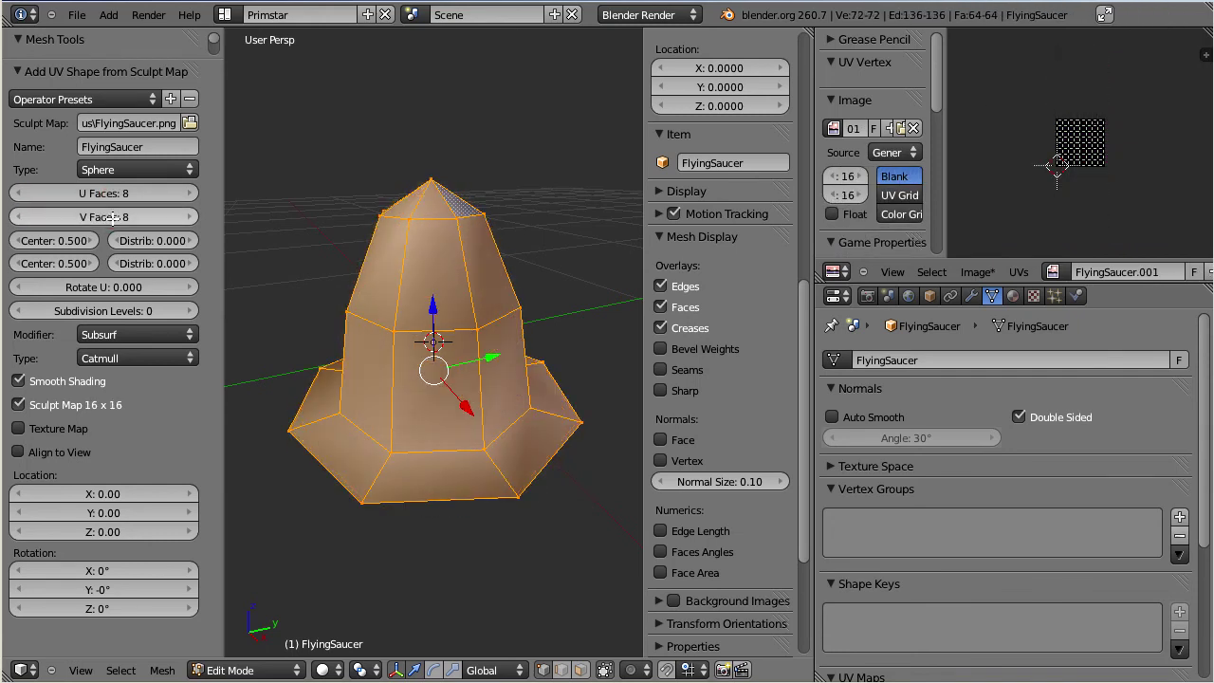
click(189, 310)
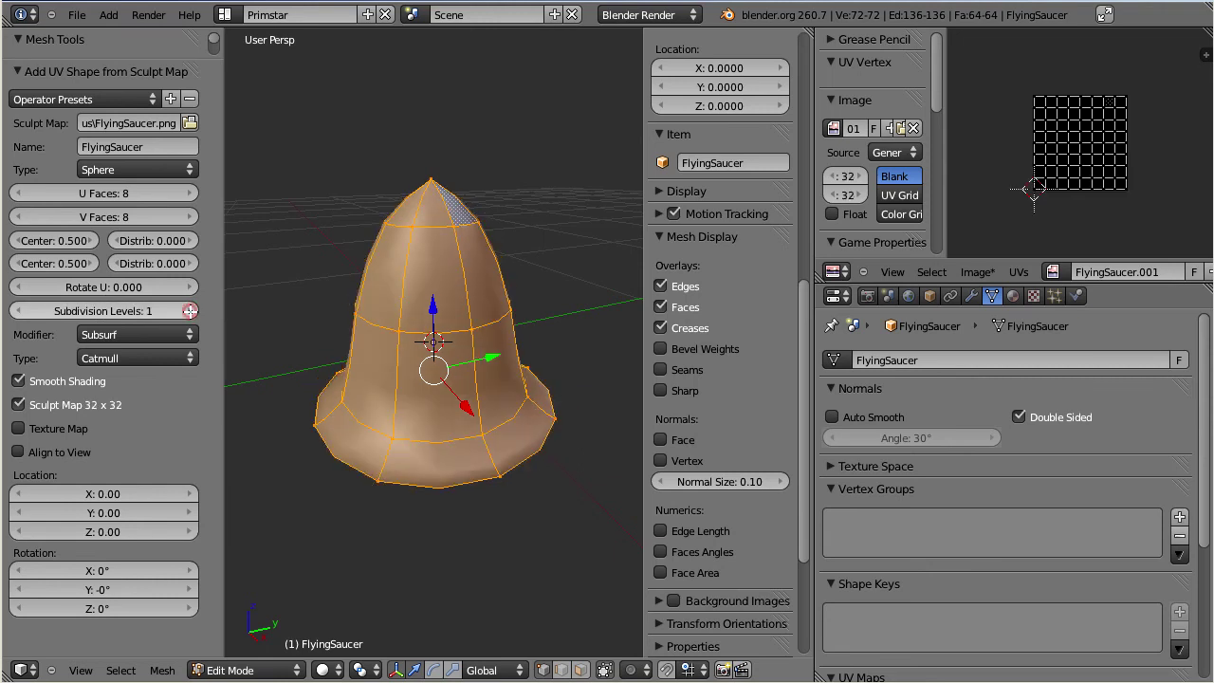
click(188, 310)
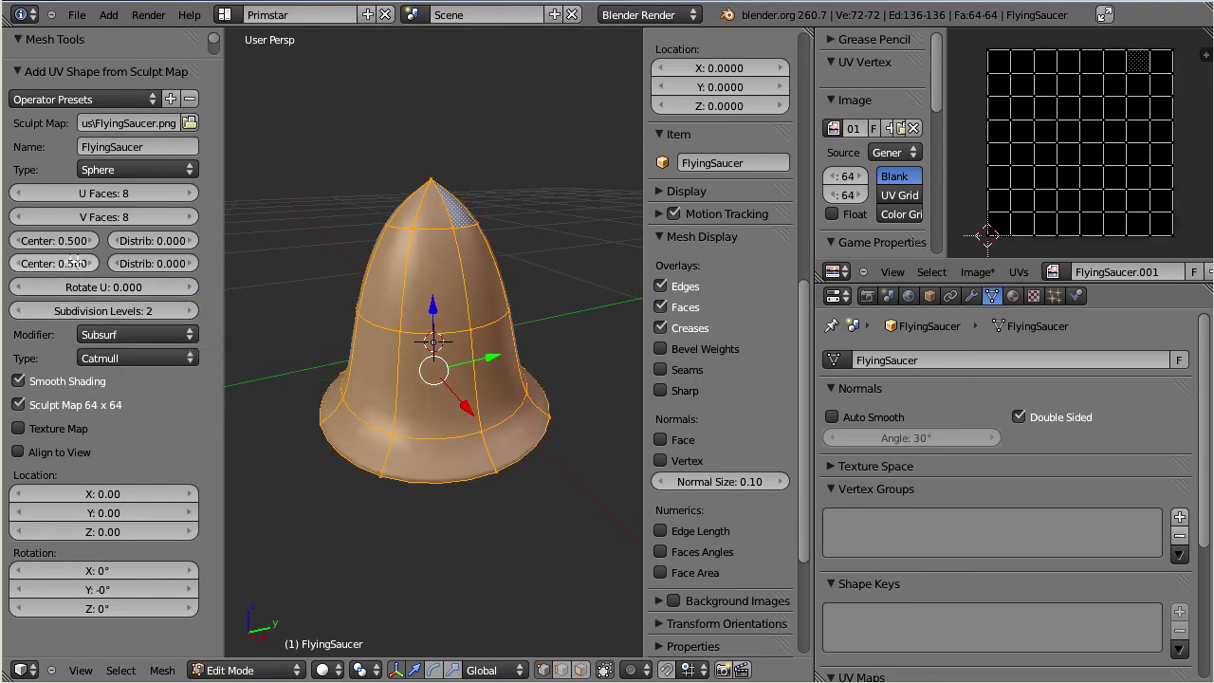
Step: Adjust the second Center value, view the bell from below, and begin scaling along Z
mouse_move(53, 263)
mouse_down()
mouse_move(252, 262)
mouse_move(36, 264)
mouse_up()
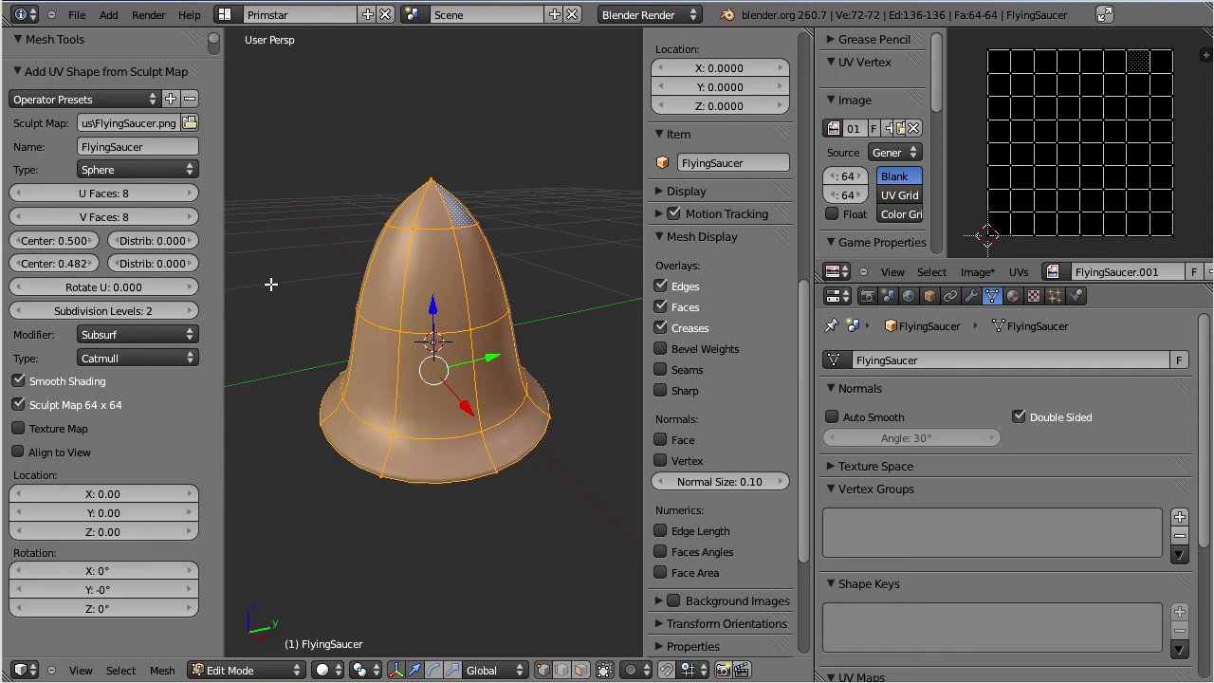
middle_drag(410, 376, 516, 317)
key(s)
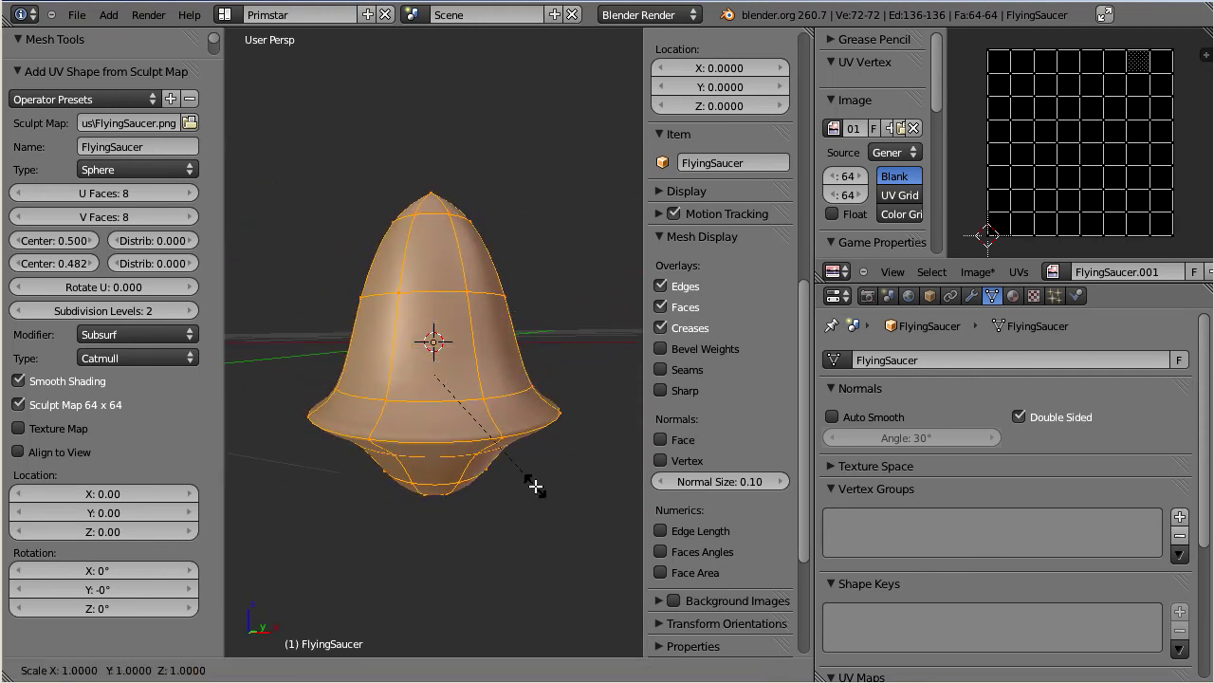
key(z)
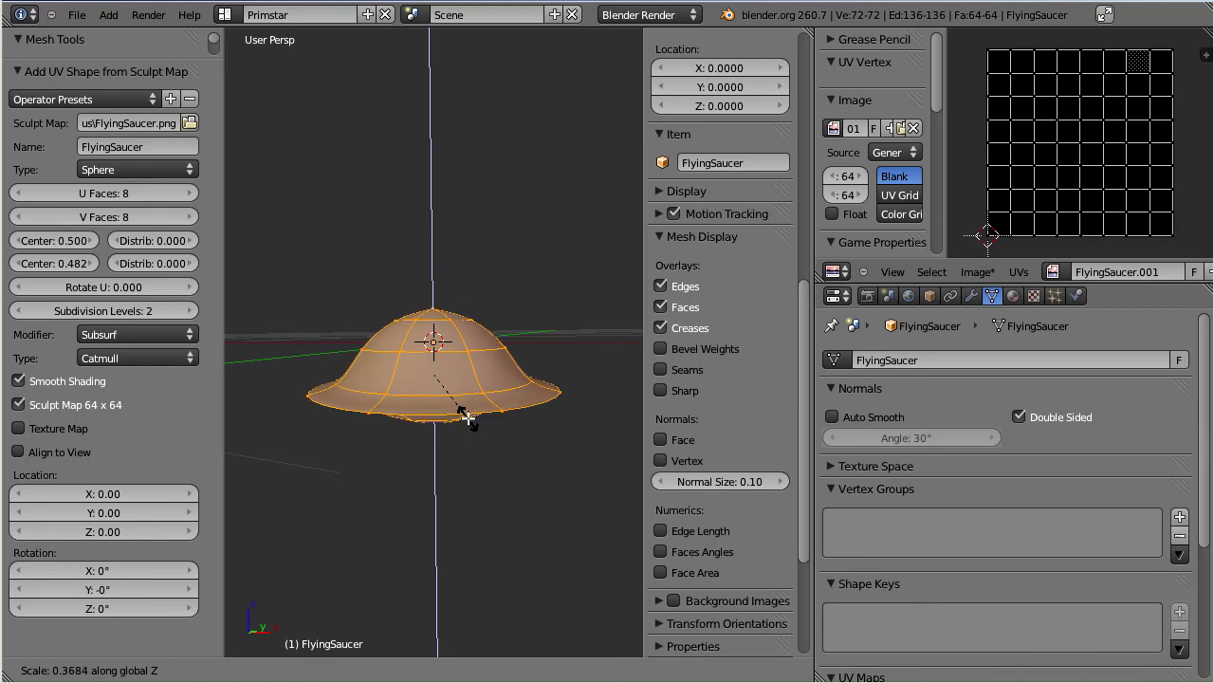
Step: Finish flattening the saucer along Z and give a selected edge loop a 1.0 edge crease
click(462, 411)
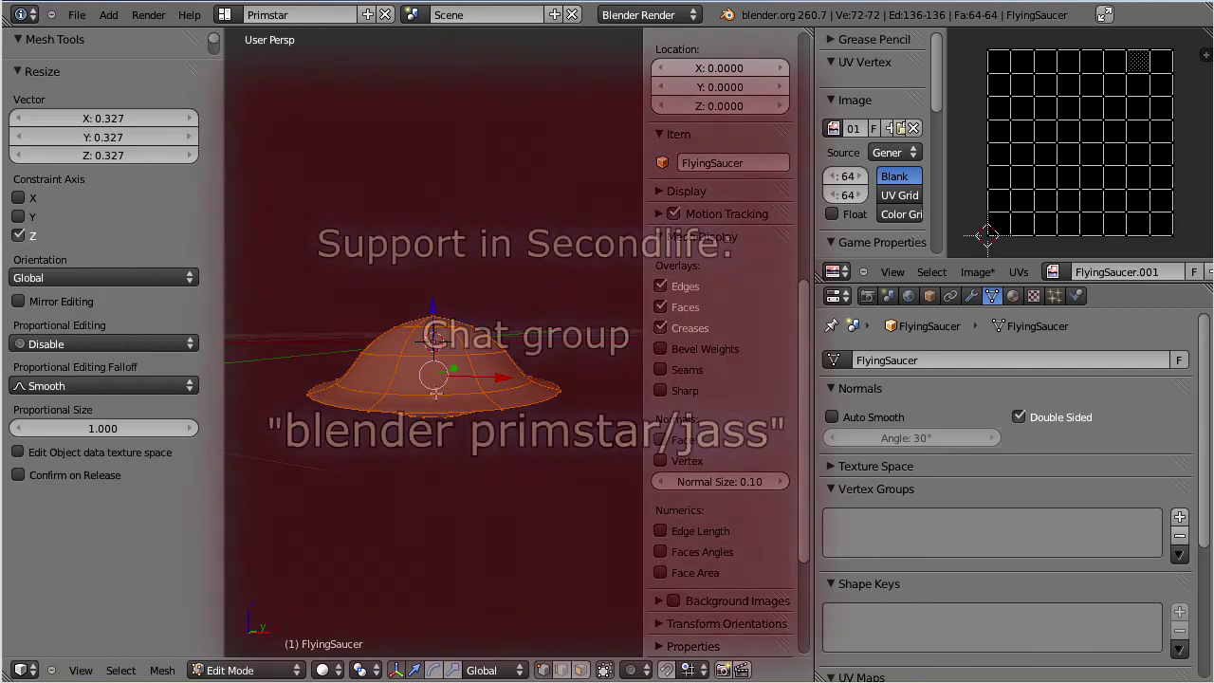
alt+right_click(417, 392)
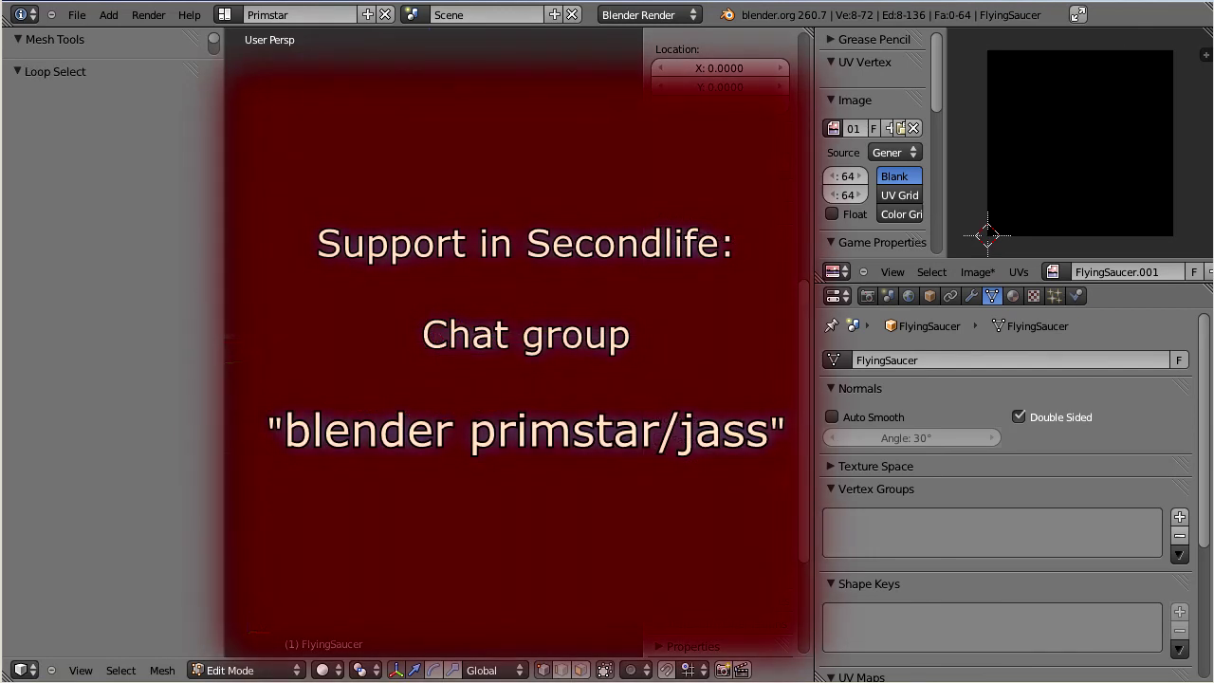
key(shift+e)
key(Return)
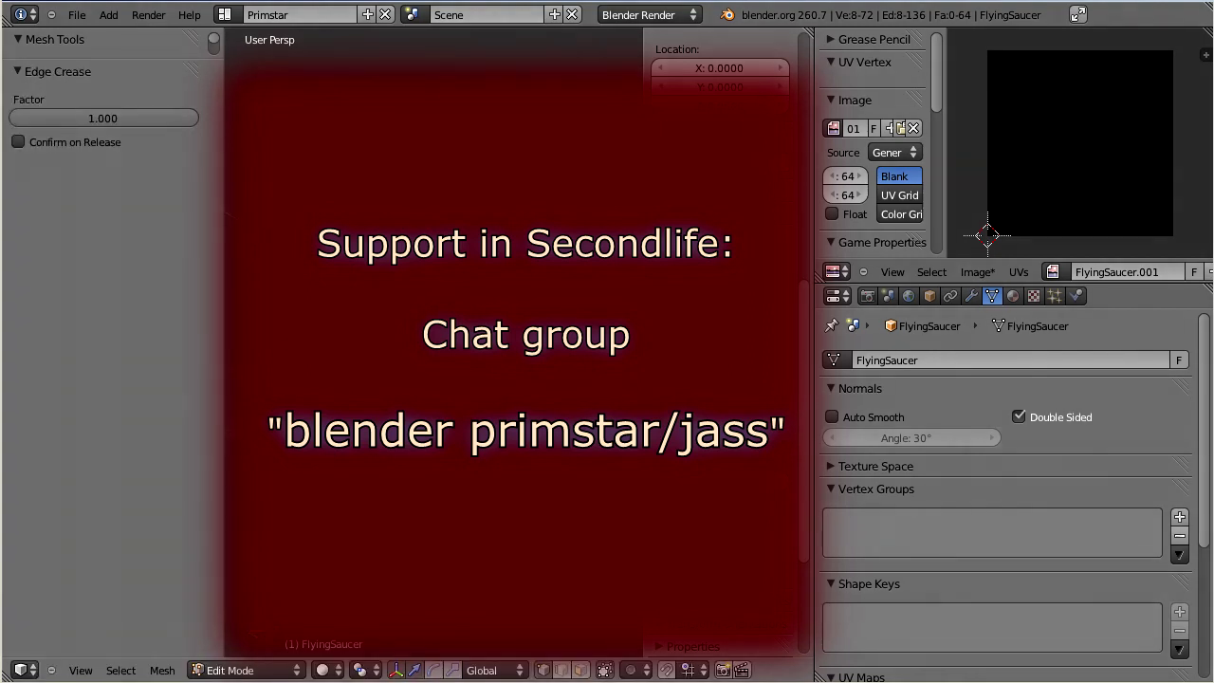
key(ctrl+z)
key(shift+e)
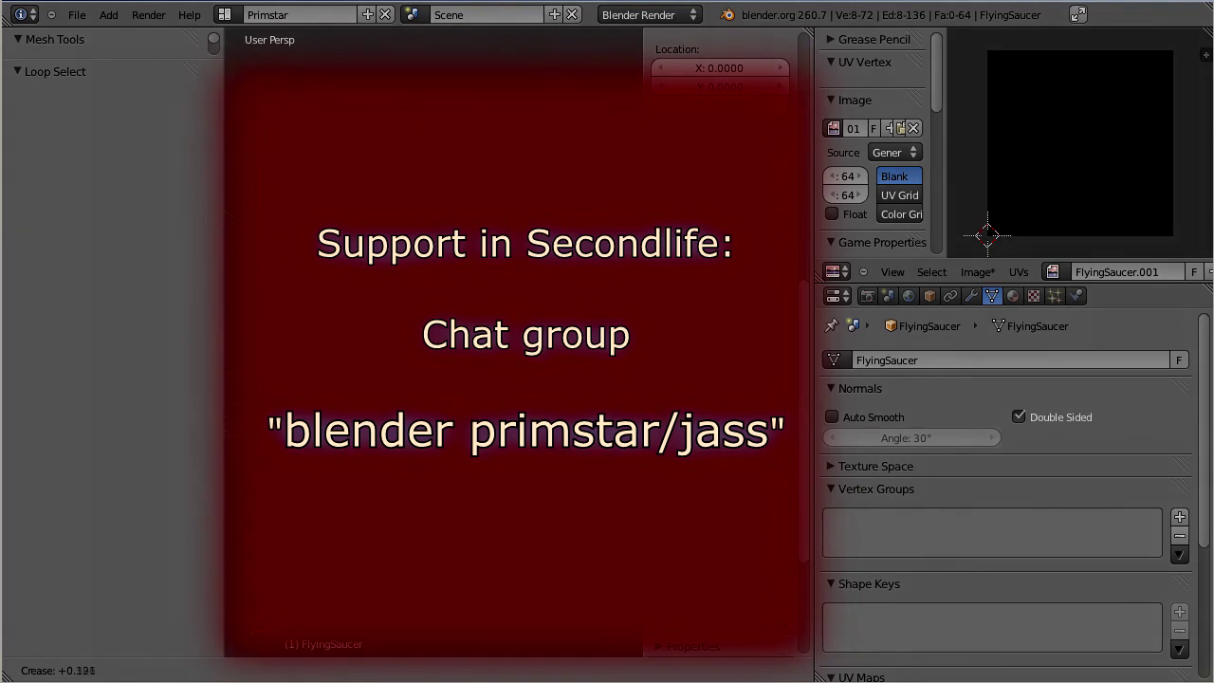
key(Return)
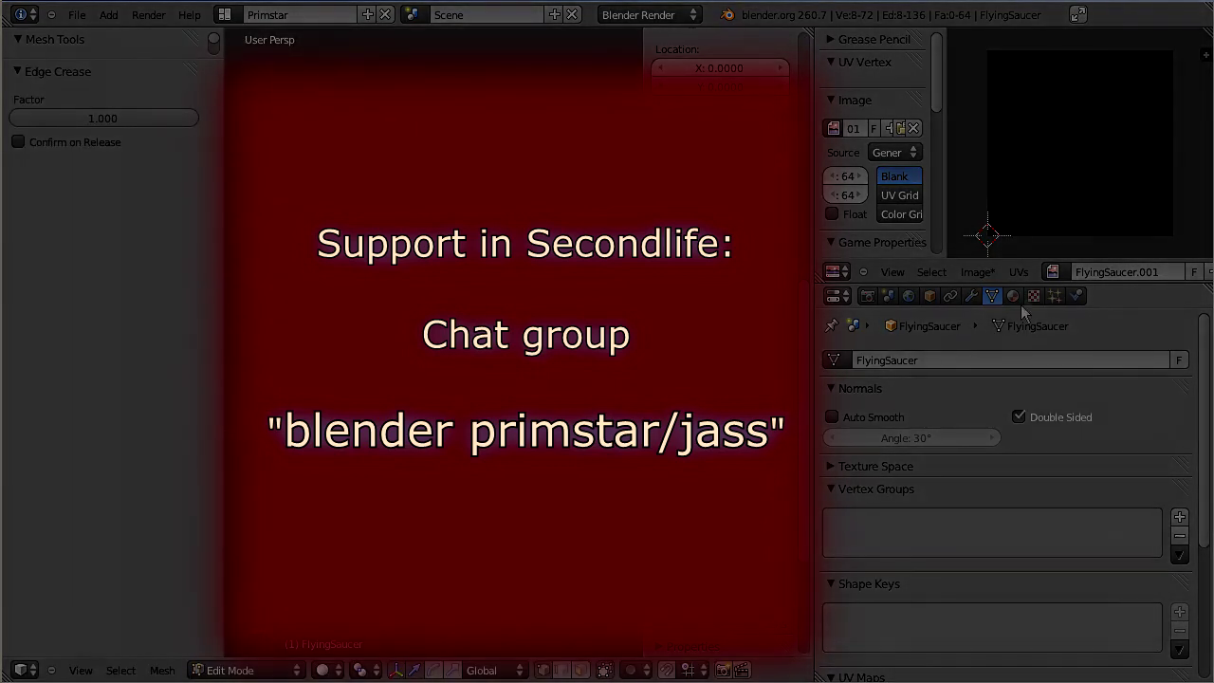